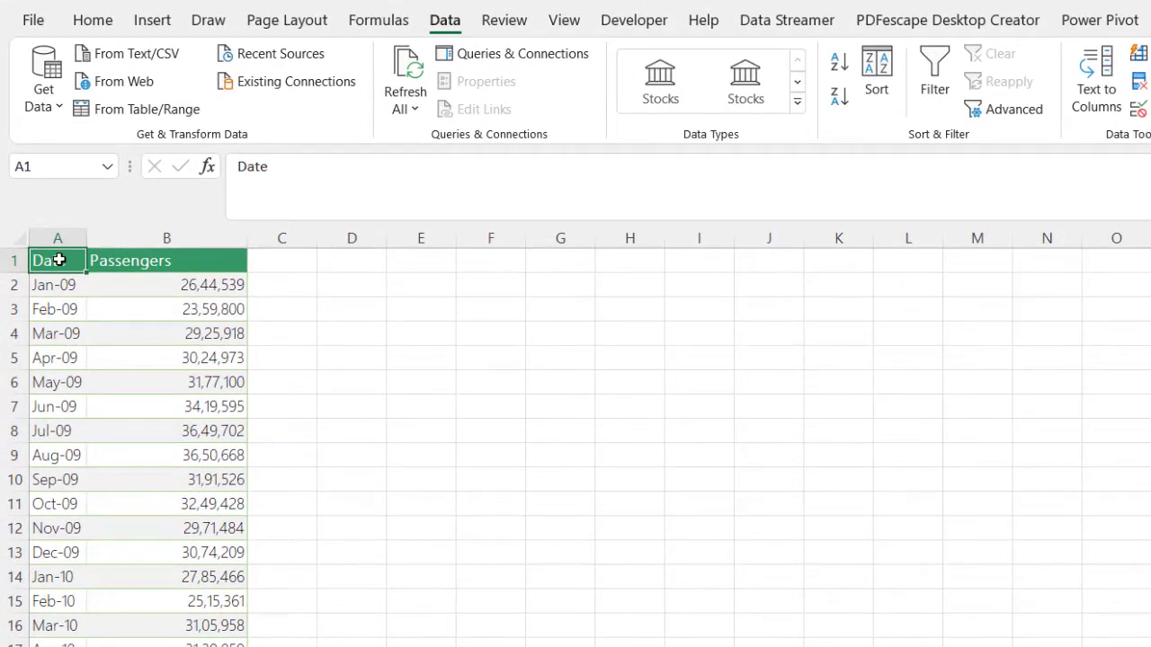
Check the extent of the monthly passenger data from the first date to the last one and back.
{"action": "left_click", "coordinate": [60, 283]}
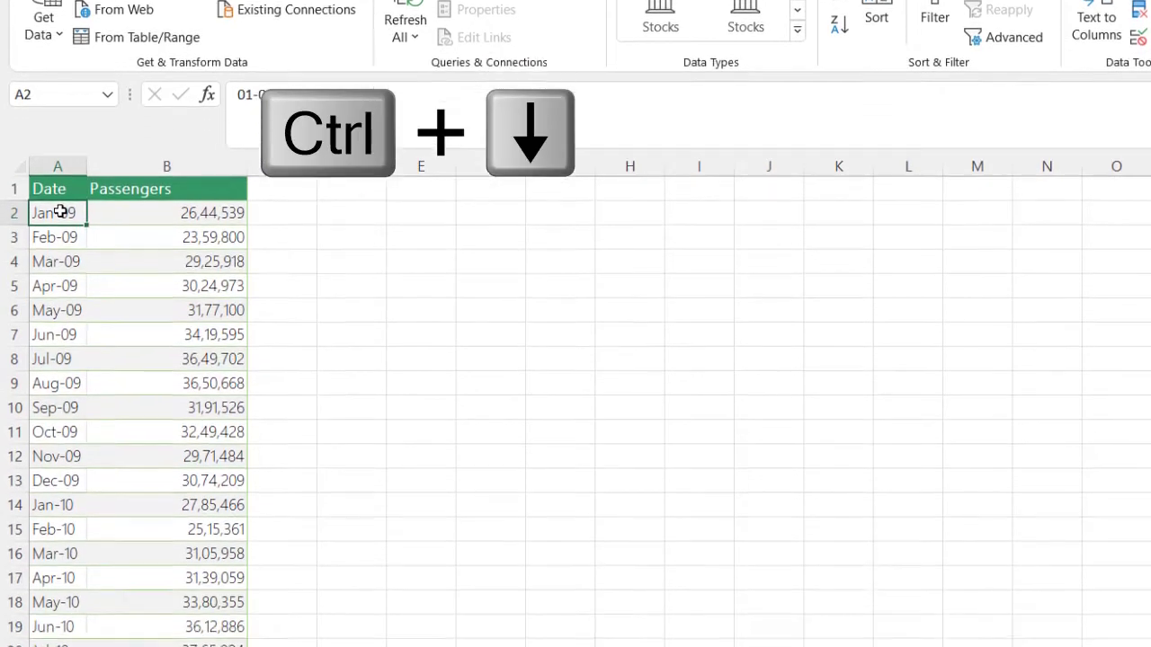
{"action": "key", "text": "ctrl+Down"}
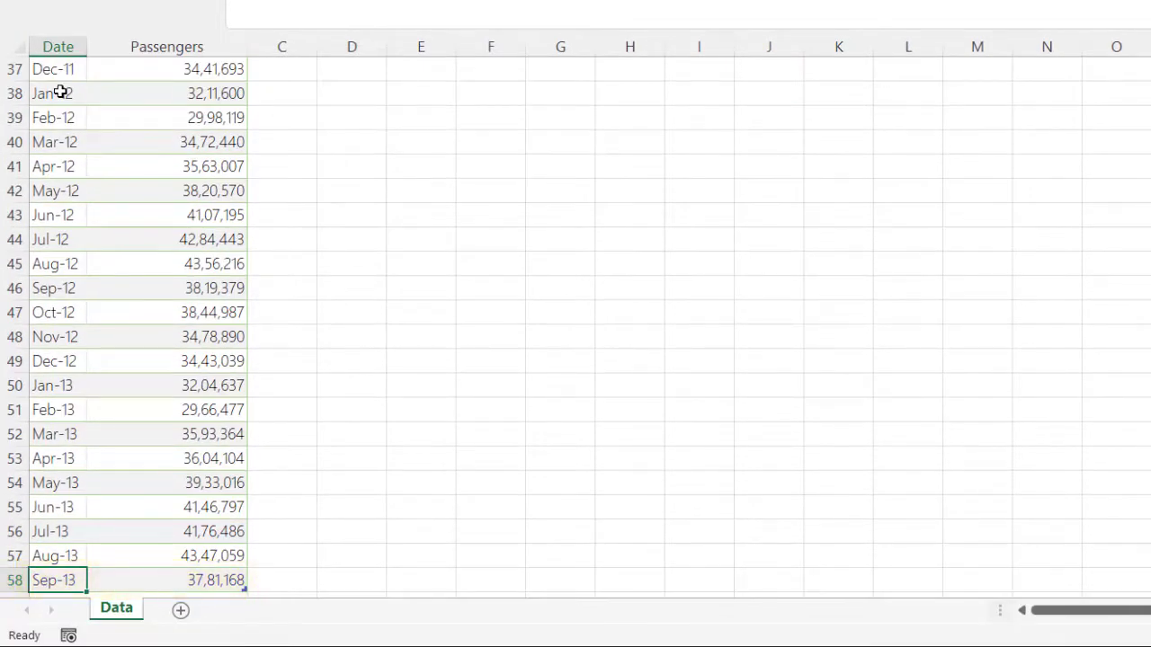
{"action": "key", "text": "ctrl+Up"}
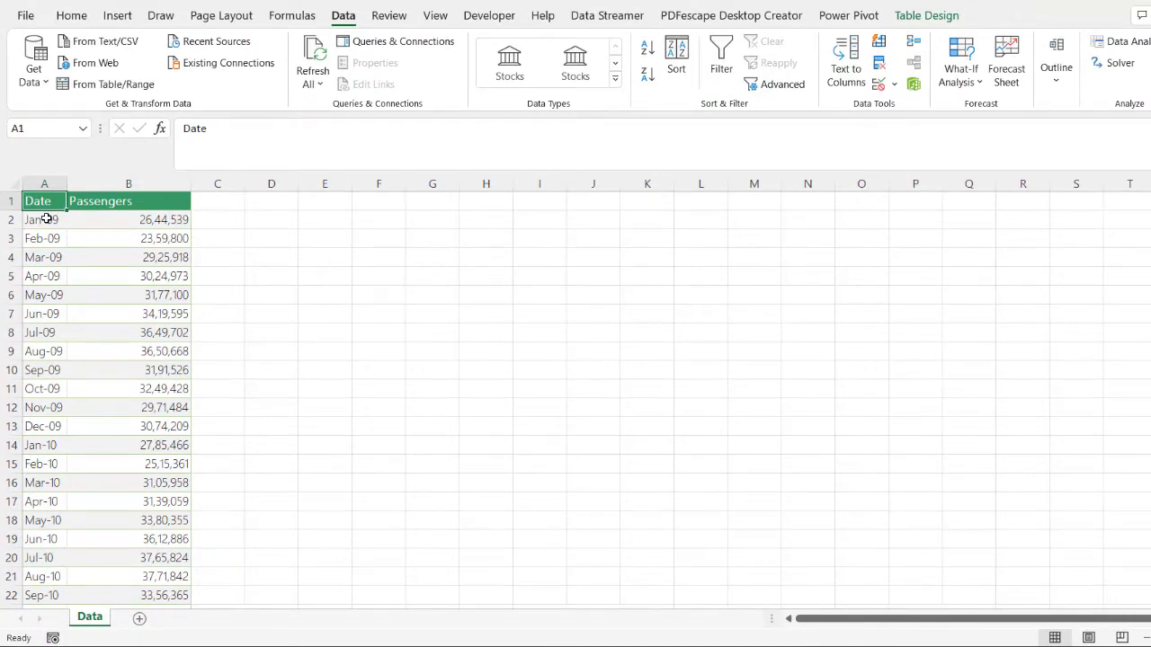
Insert a 2-D line chart of the whole Date and Passengers table and move it closer to the data.
{"action": "key", "text": "ctrl+a"}
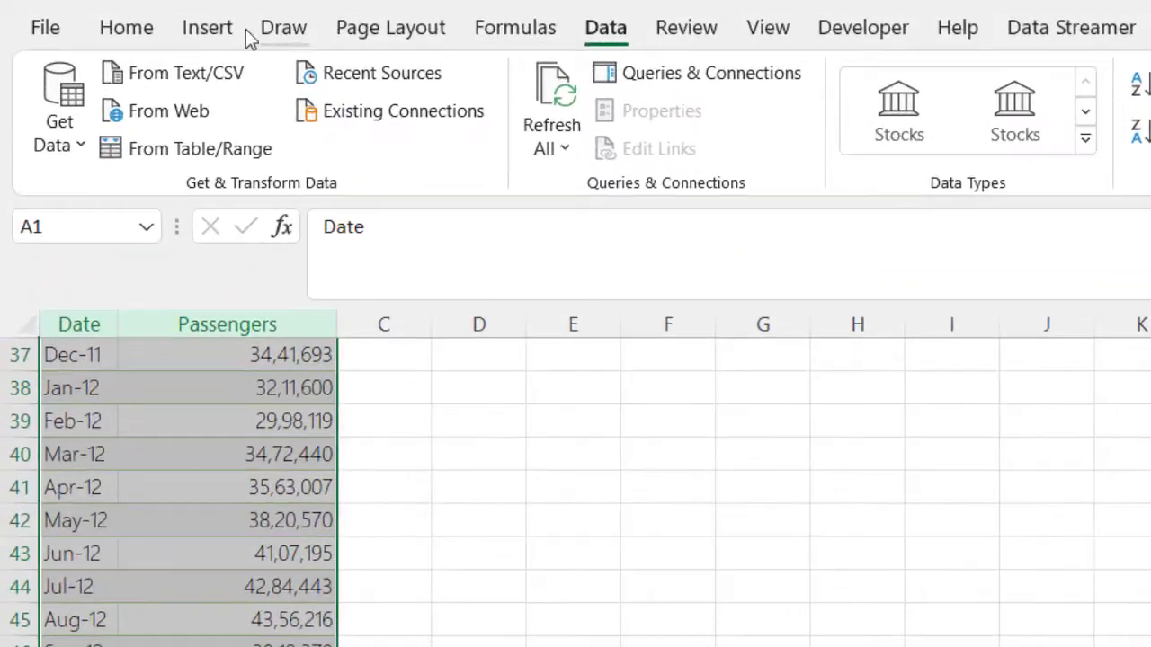
{"action": "left_click", "coordinate": [119, 20]}
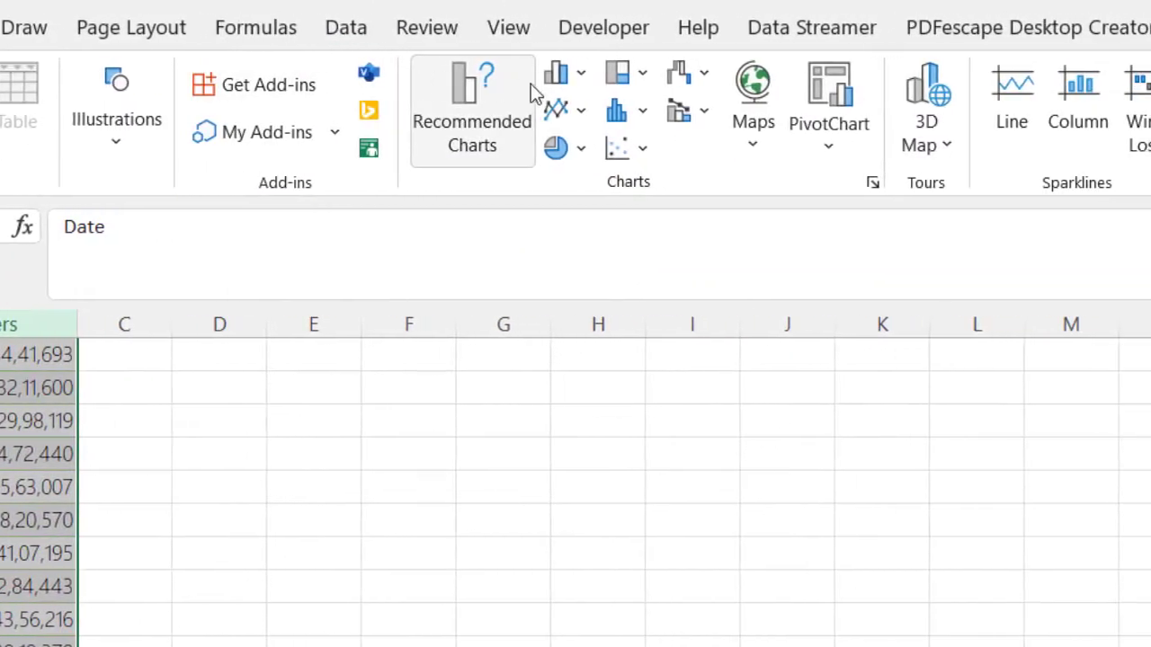
{"action": "left_click", "coordinate": [581, 110]}
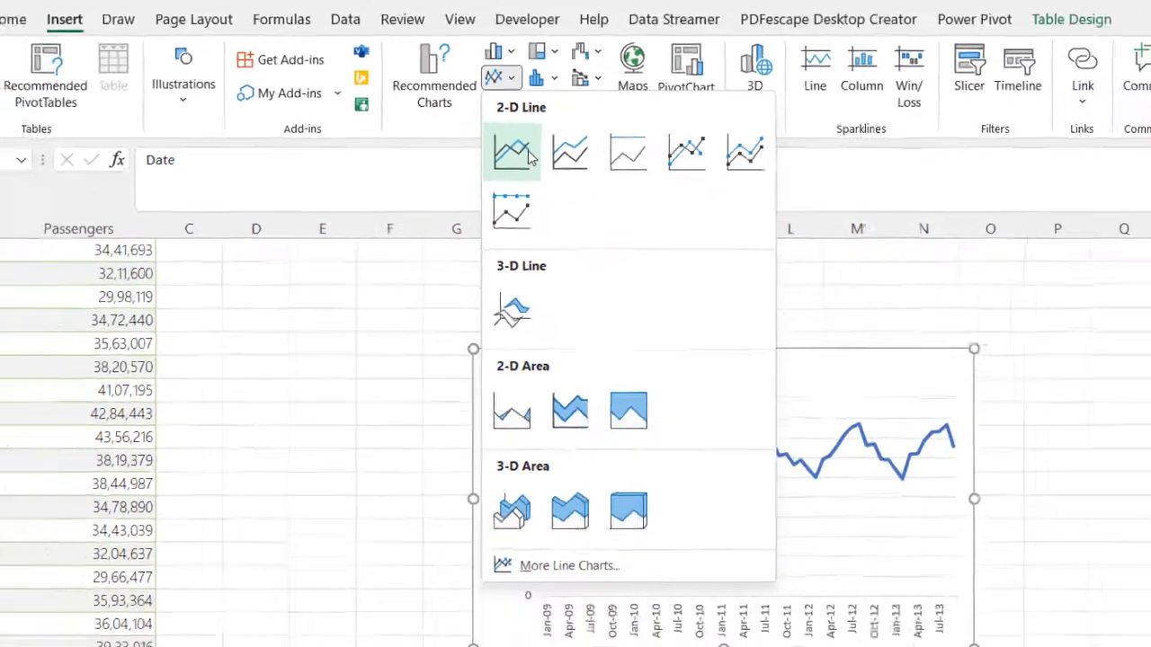
{"action": "left_click", "coordinate": [530, 158]}
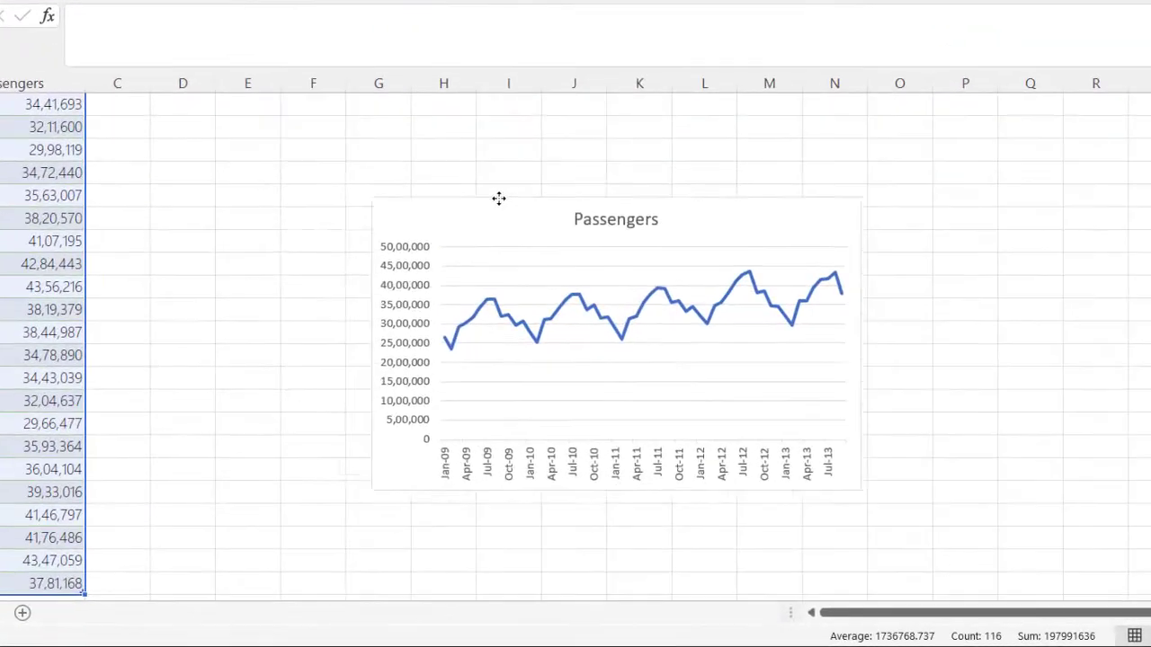
{"action": "left_click_drag", "start_coordinate": [499, 198], "coordinate": [369, 144]}
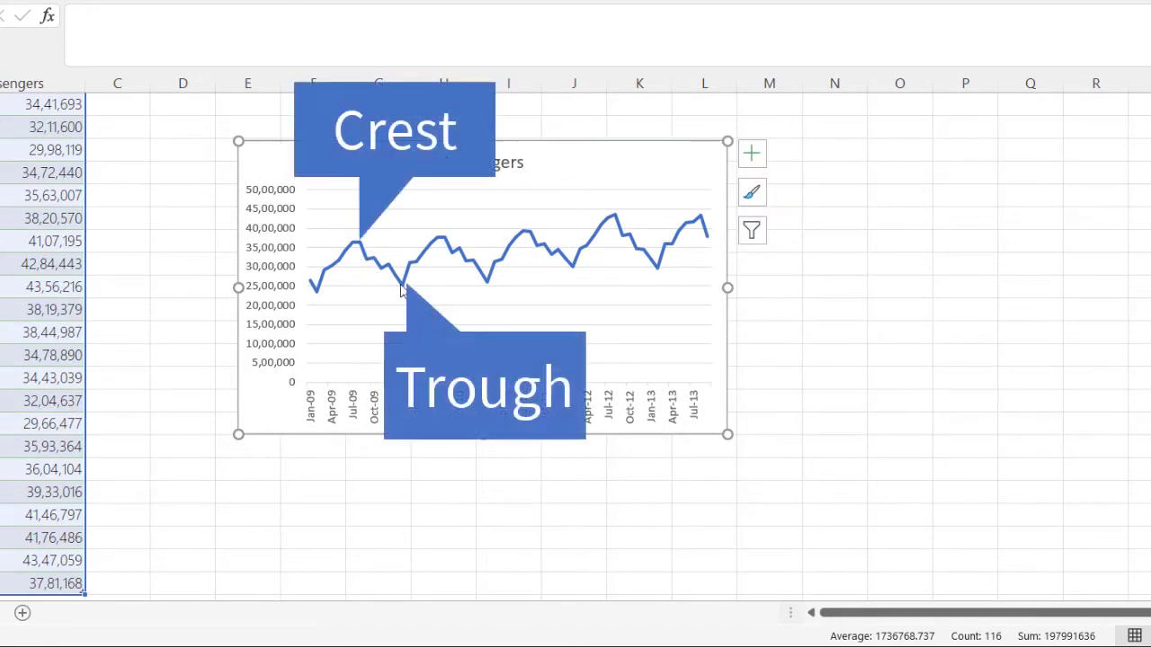
Add a linear trendline to the Passengers series and move the chart over columns J to Q.
{"action": "mouse_move", "coordinate": [403, 287]}
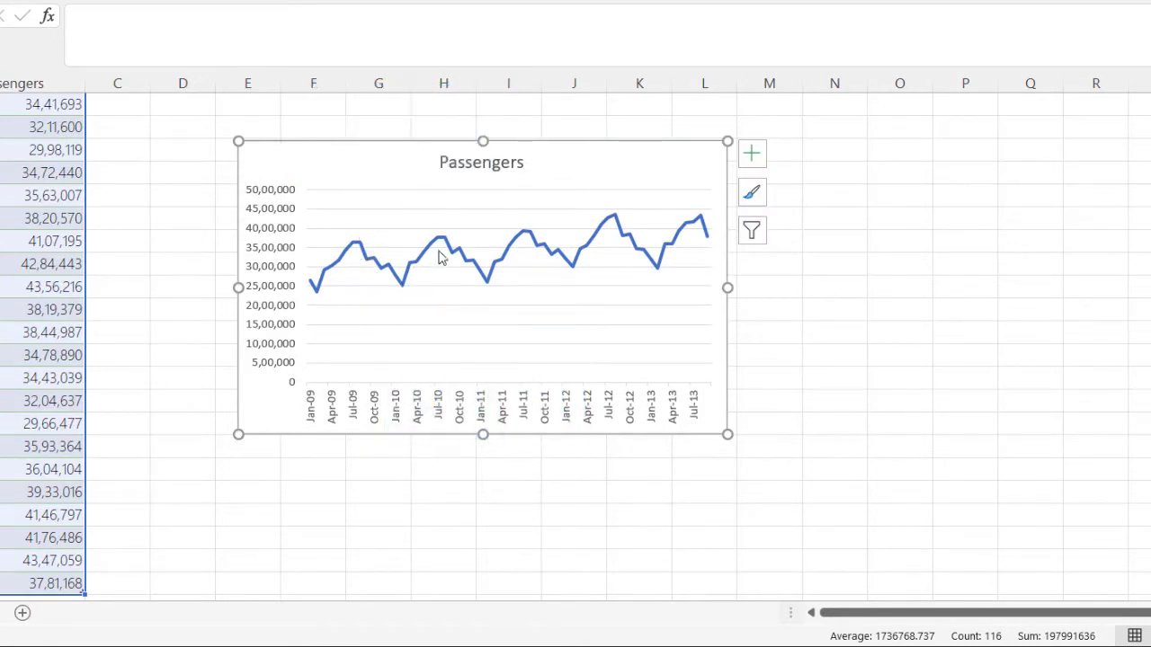
{"action": "mouse_move", "coordinate": [447, 241]}
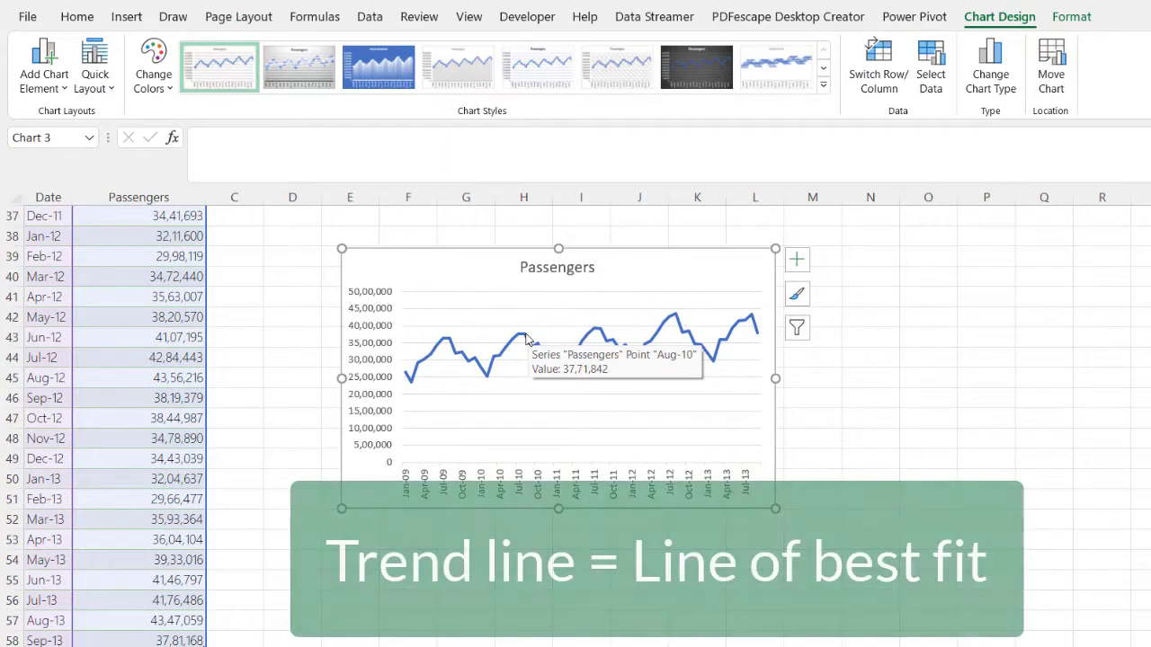
{"action": "left_click", "coordinate": [752, 322]}
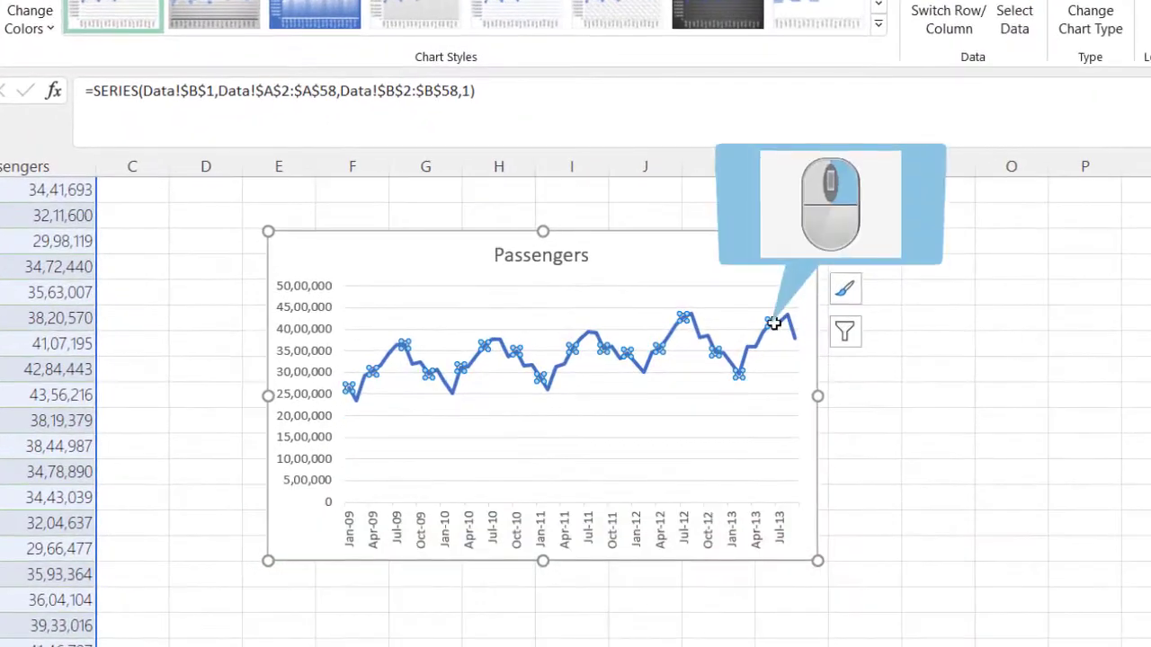
{"action": "right_click", "coordinate": [774, 324]}
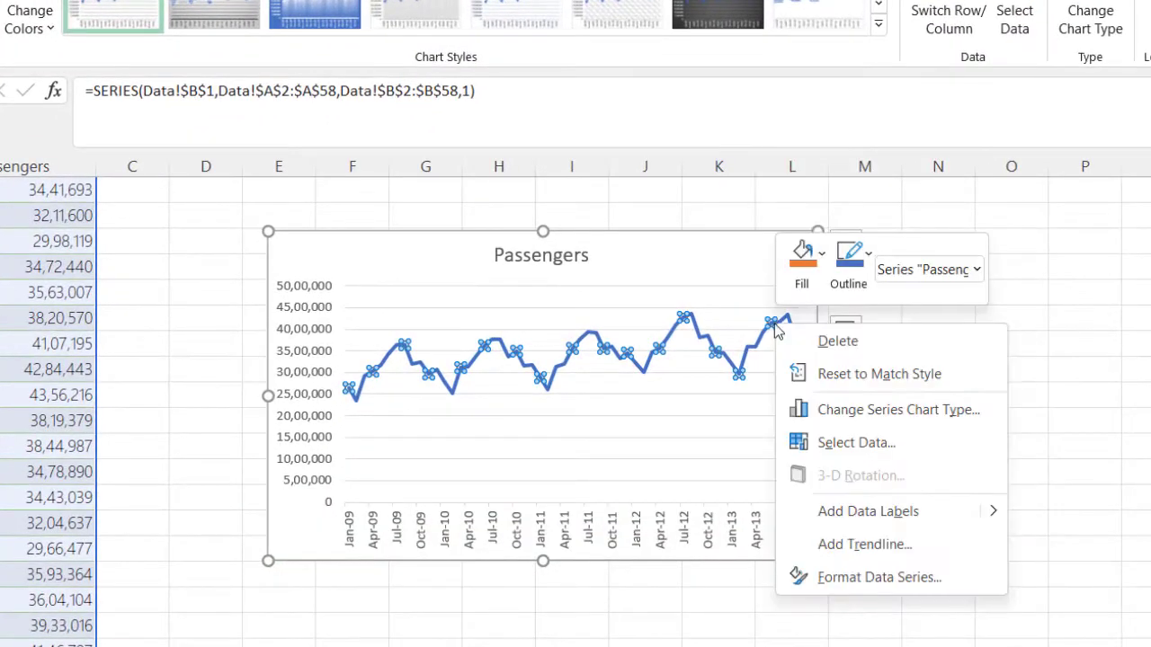
{"action": "left_click", "coordinate": [860, 546]}
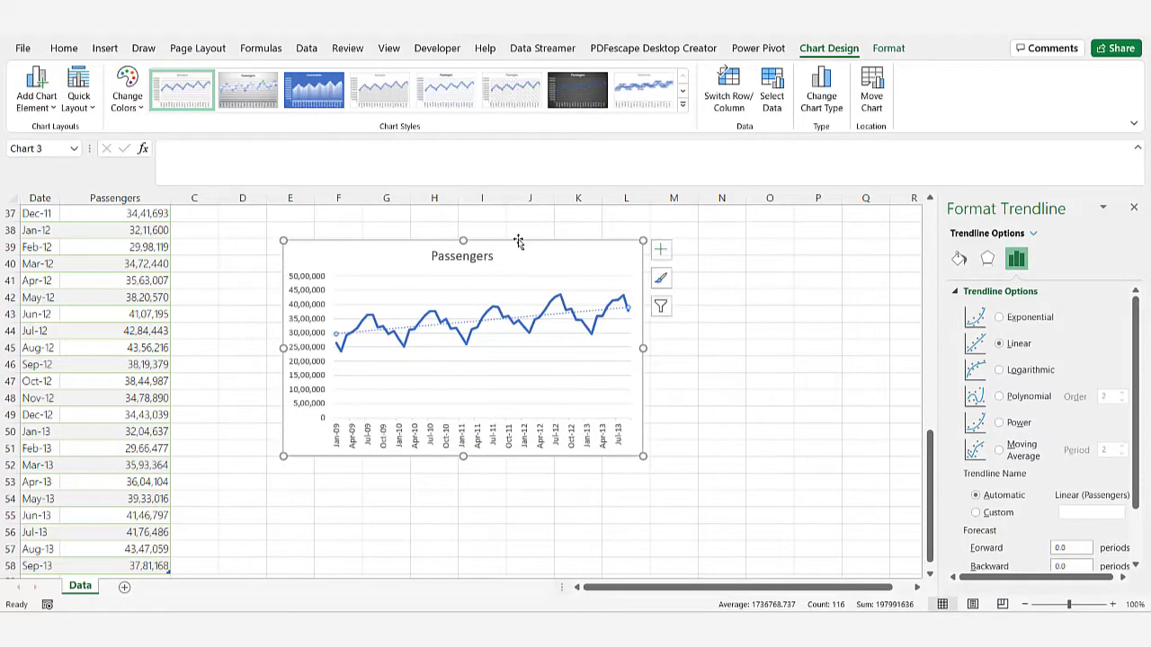
{"action": "left_click_drag", "start_coordinate": [634, 232], "coordinate": [905, 289]}
{"action": "left_click_drag", "start_coordinate": [701, 279], "coordinate": [771, 282]}
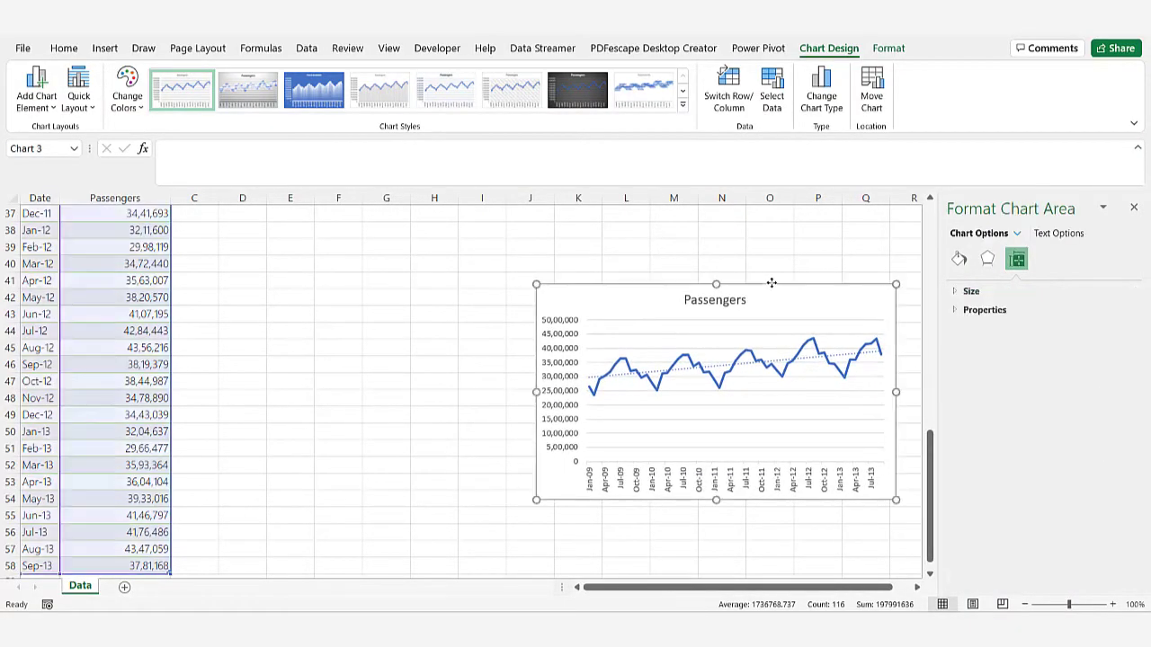
Format the chart's trendline in red with a width of 2.25 pt.
{"action": "left_click", "coordinate": [833, 362]}
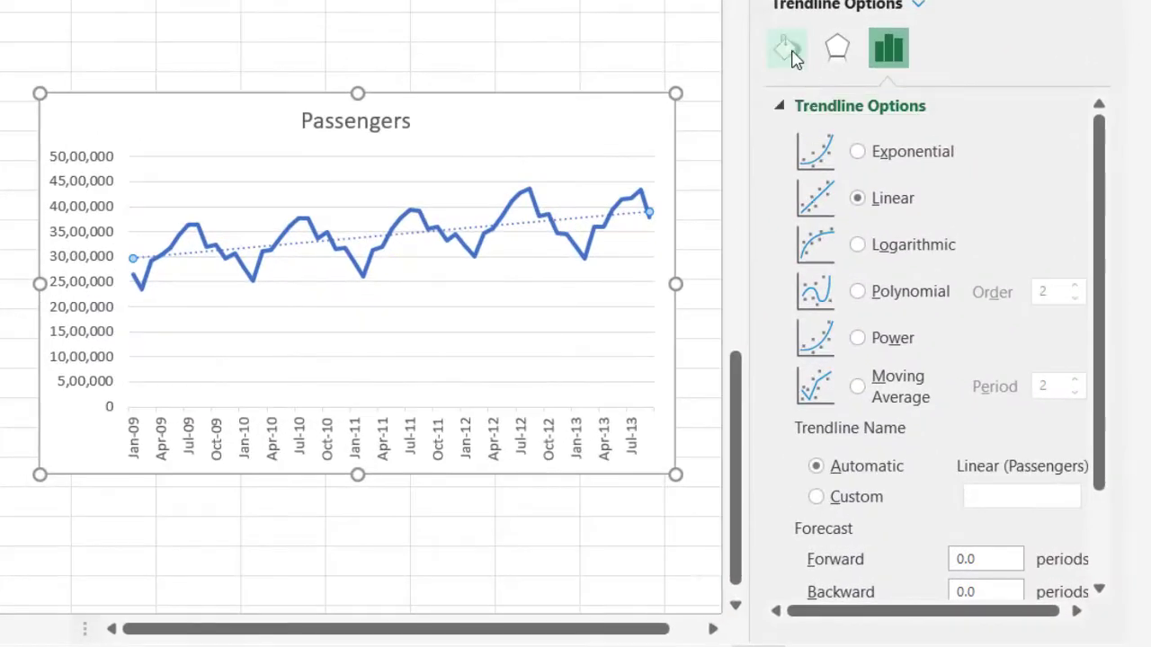
{"action": "left_click", "coordinate": [789, 51]}
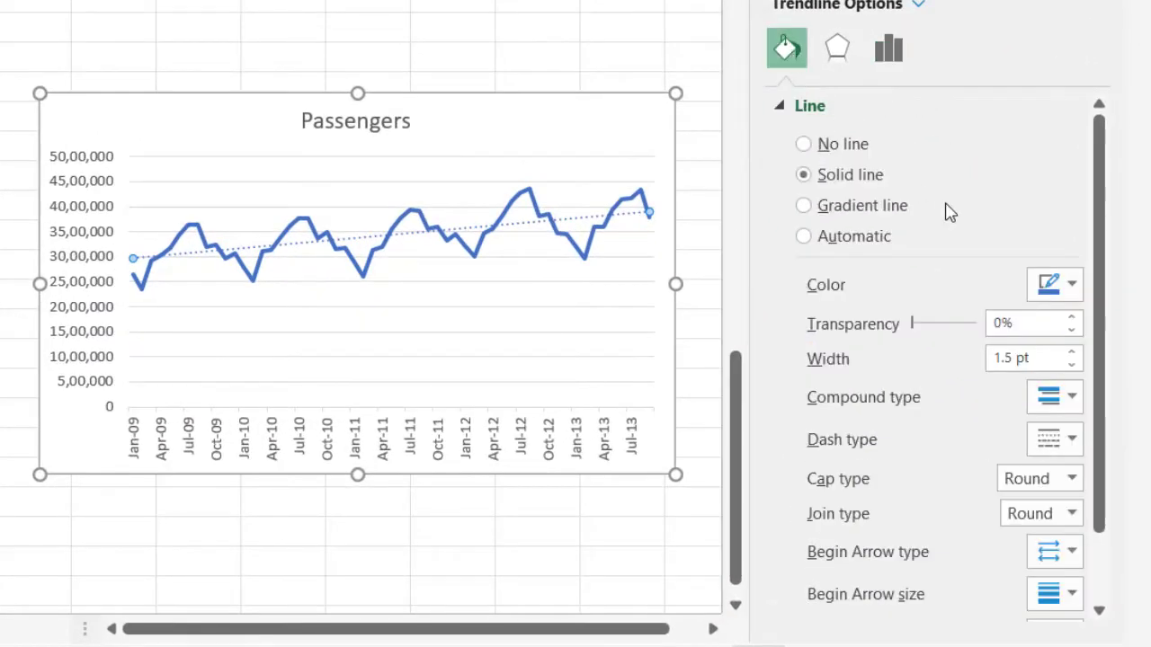
{"action": "left_click", "coordinate": [1074, 288]}
{"action": "left_click", "coordinate": [939, 533]}
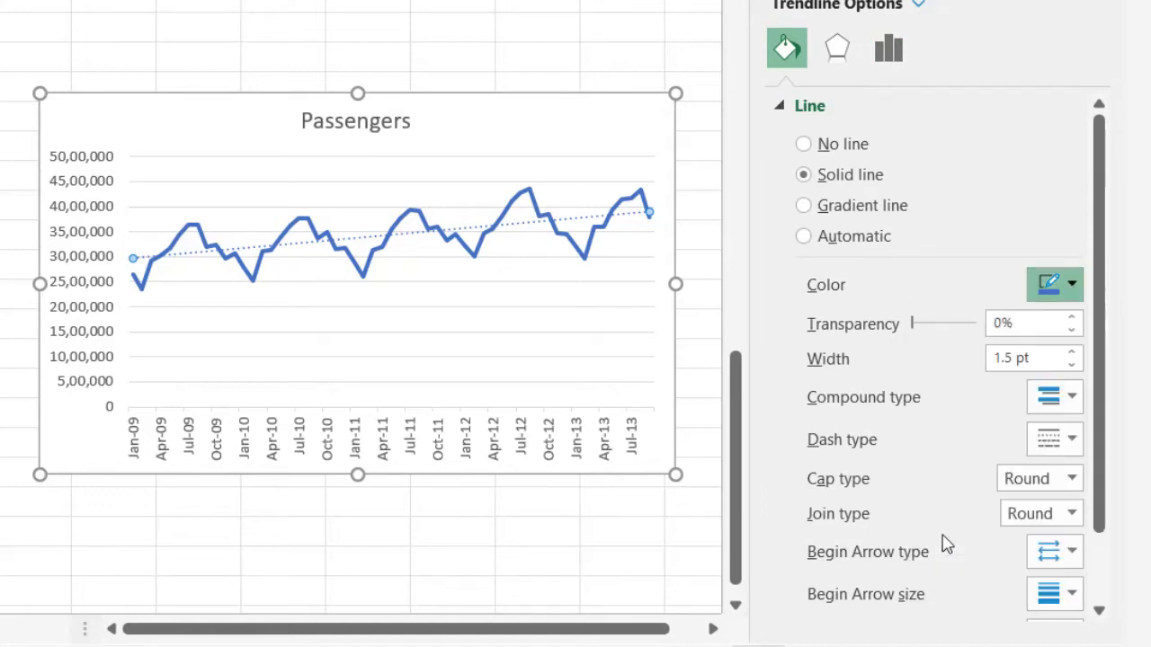
{"action": "left_click", "coordinate": [1072, 352]}
{"action": "left_click", "coordinate": [1071, 352]}
{"action": "left_click", "coordinate": [1072, 352]}
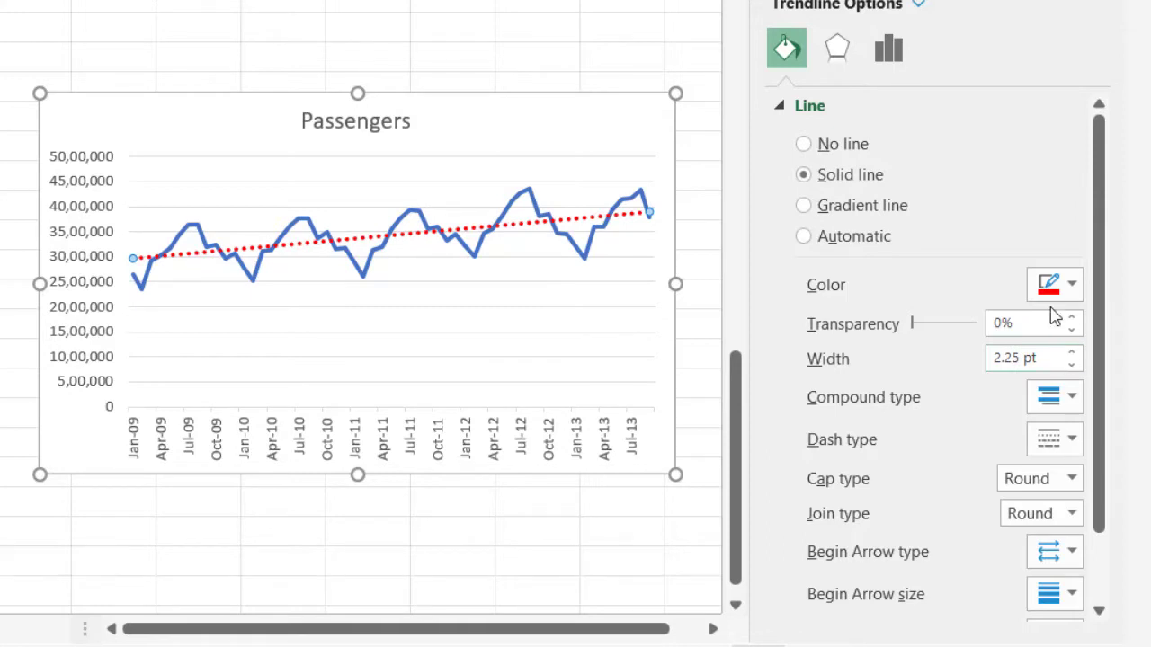
Display the trendline's R-squared value on the chart and place its label above the passenger line.
{"action": "mouse_move", "coordinate": [555, 241]}
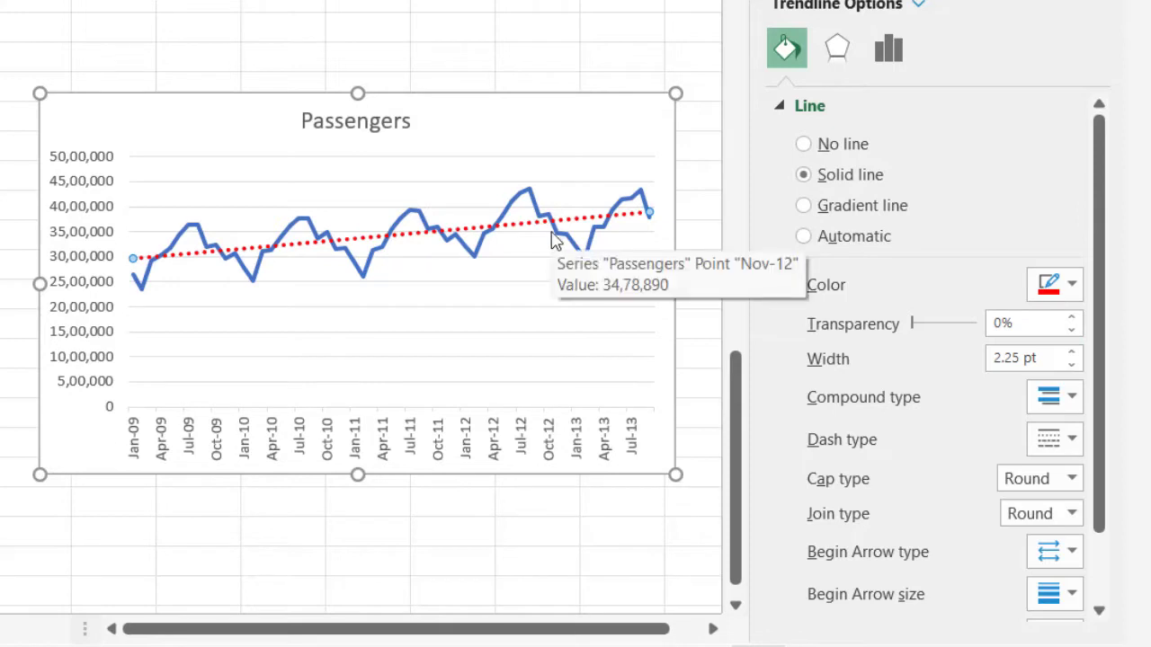
{"action": "left_click", "coordinate": [889, 49]}
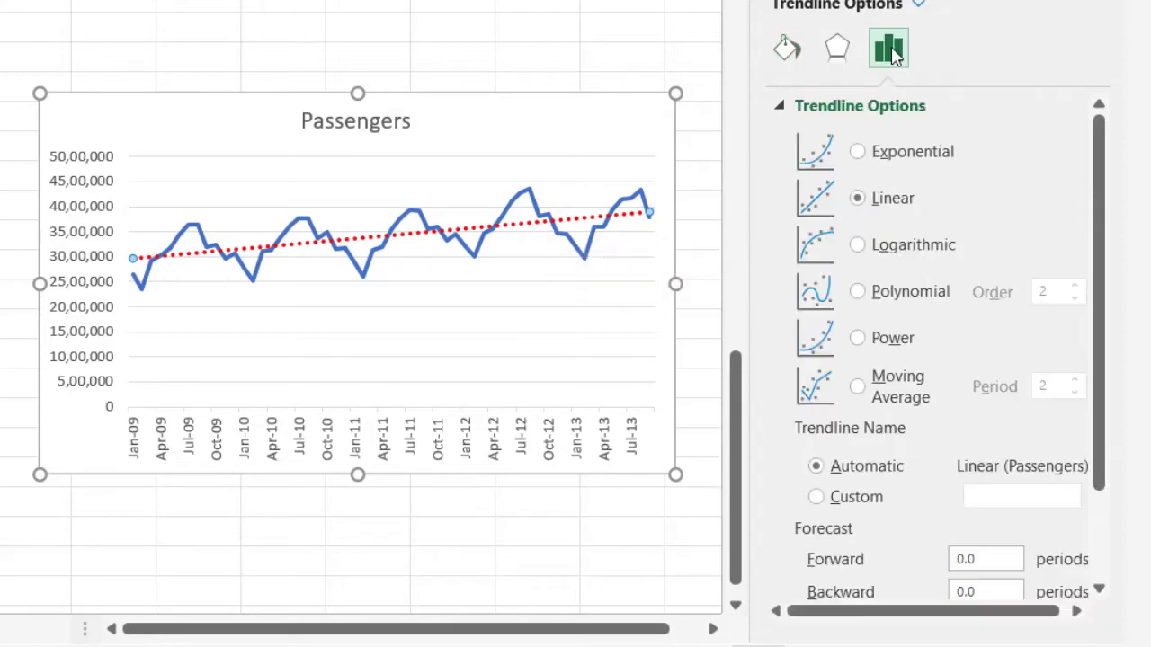
{"action": "scroll", "coordinate": [1097, 400], "scroll_direction": "down", "scroll_amount": 3}
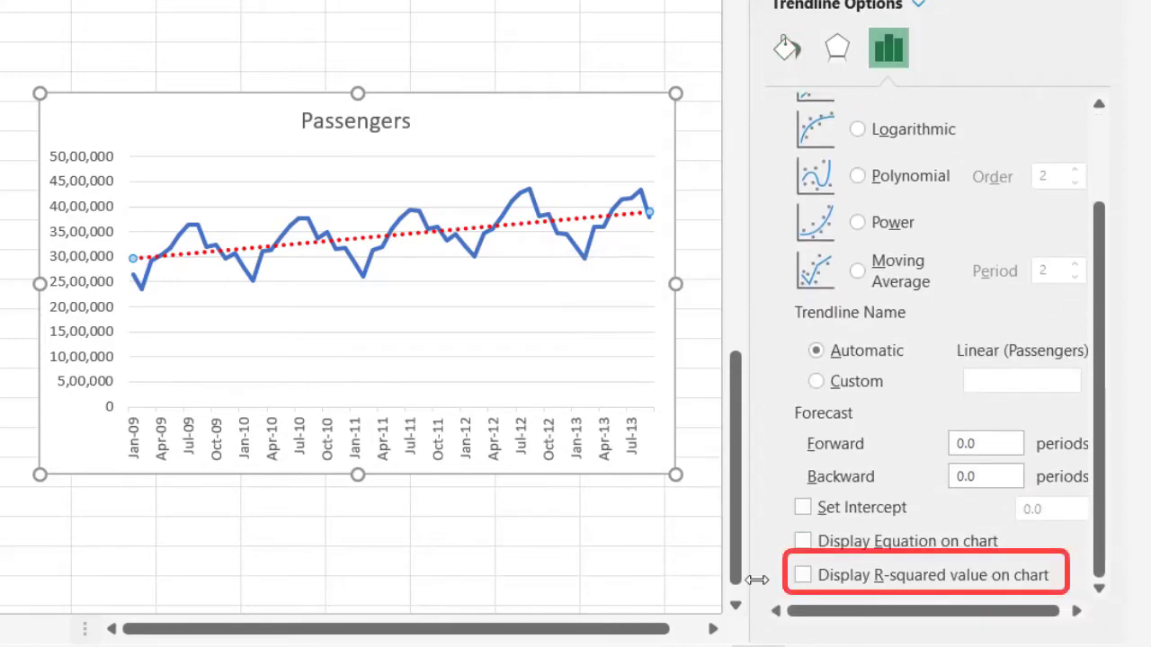
{"action": "left_click", "coordinate": [803, 576]}
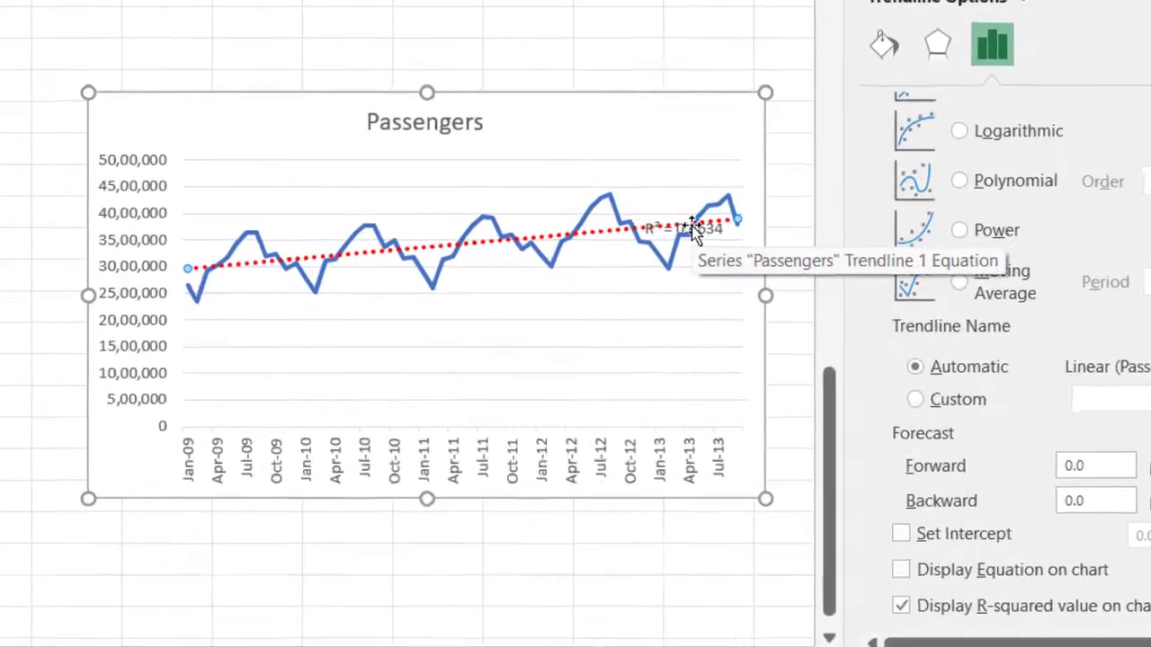
{"action": "left_click", "coordinate": [692, 229]}
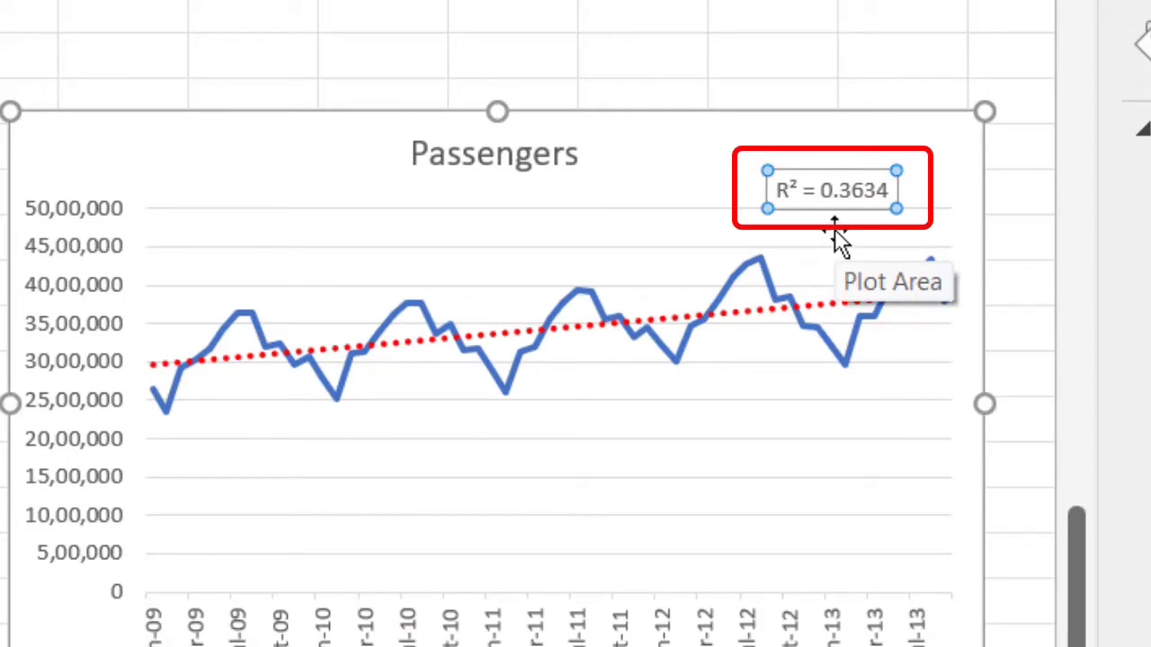
Try the exponential, linear, logarithmic, polynomial and power types on the trendline to compare their R-squared values.
{"action": "left_click", "coordinate": [839, 310]}
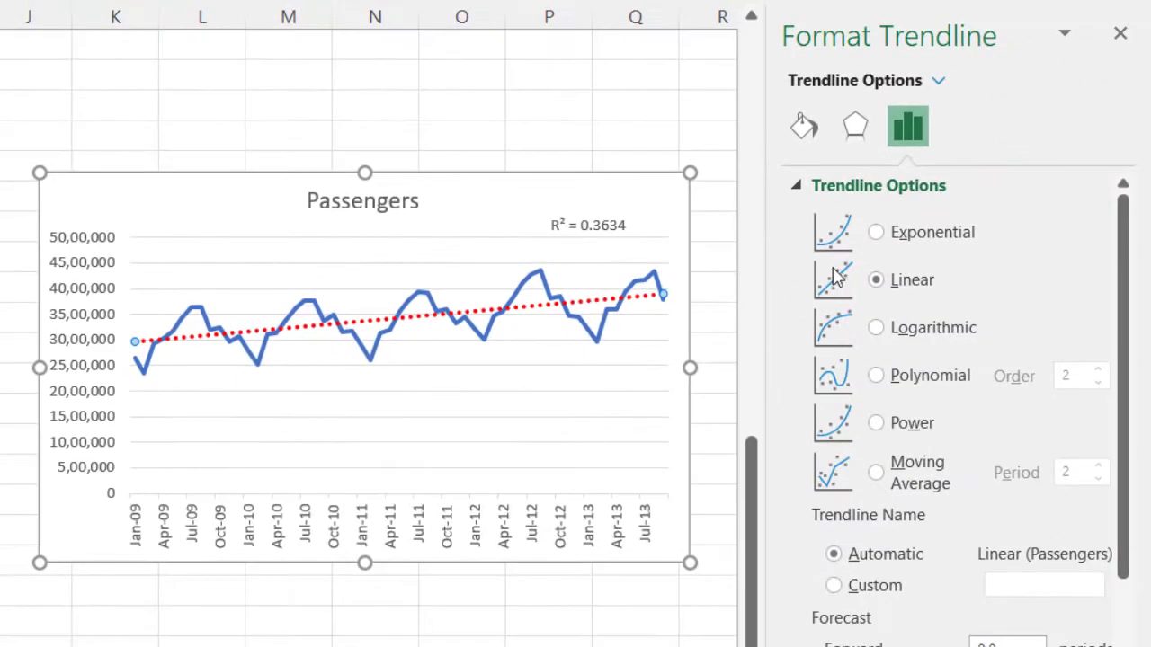
{"action": "left_click", "coordinate": [876, 233]}
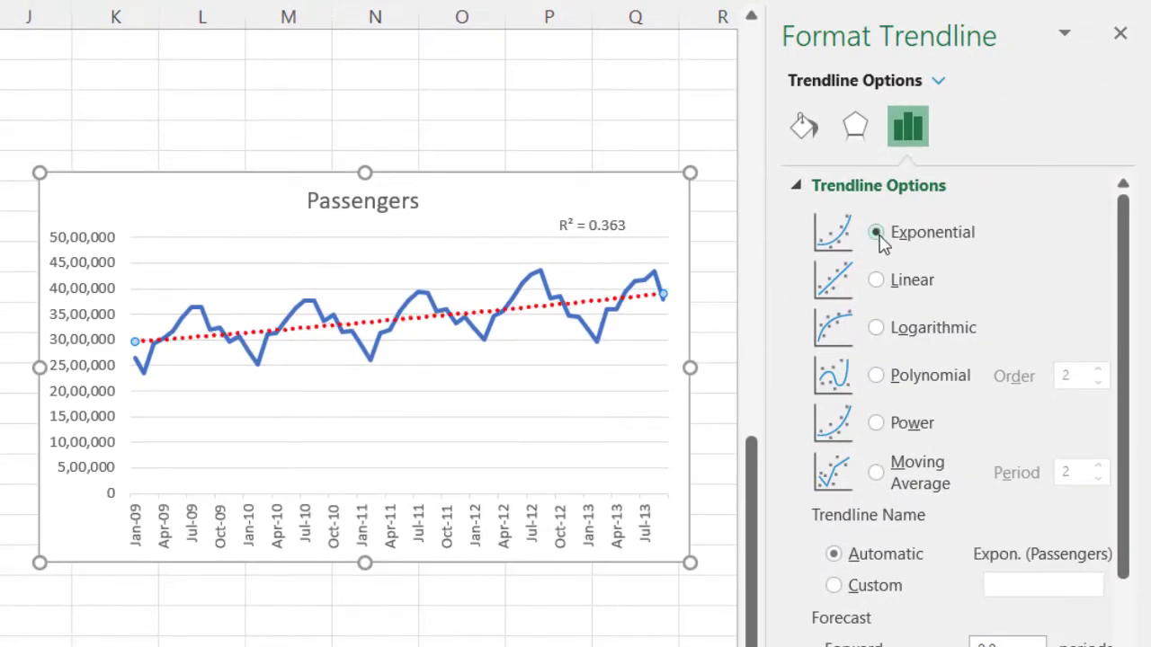
{"action": "left_click", "coordinate": [877, 281]}
{"action": "left_click", "coordinate": [877, 328]}
{"action": "left_click", "coordinate": [877, 375]}
{"action": "left_click", "coordinate": [877, 424]}
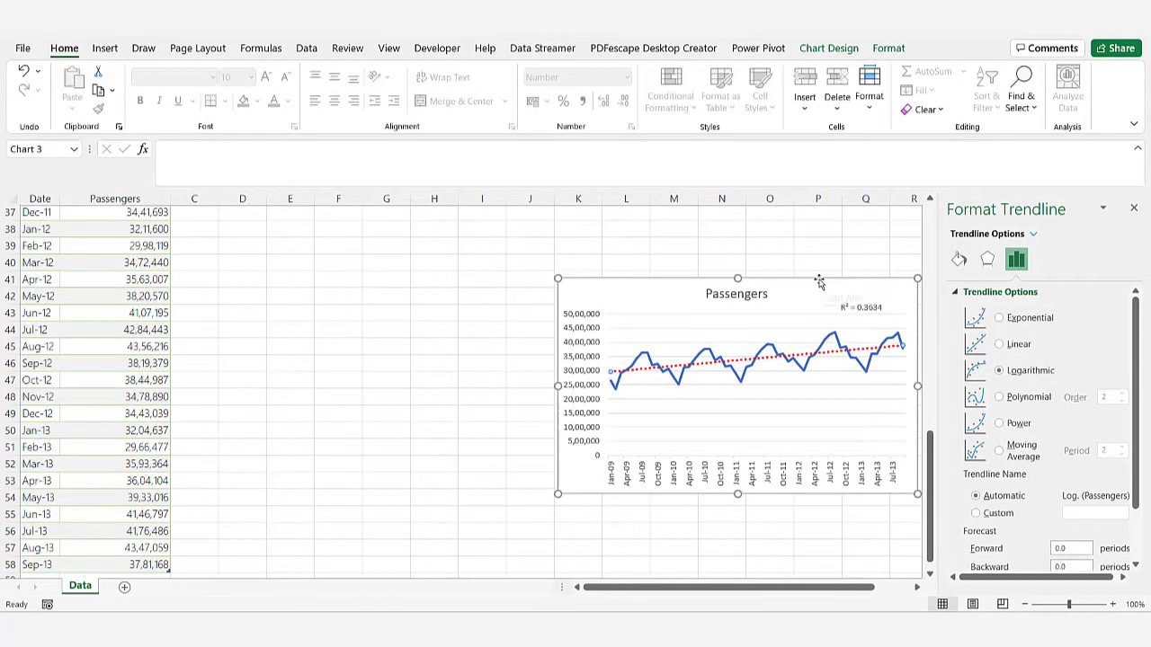
Delete the Passengers line chart from the sheet.
{"action": "left_click", "coordinate": [818, 281]}
{"action": "key", "text": "Delete"}
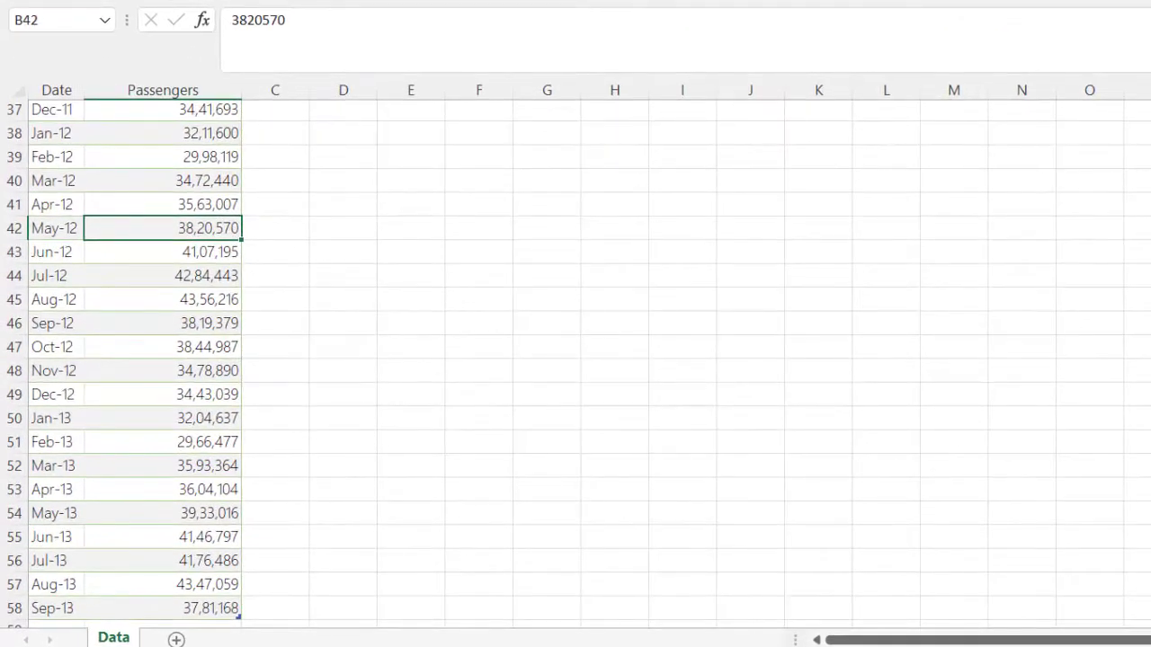
Check the last month in the Date column and return to the column's header.
{"action": "left_click", "coordinate": [78, 378]}
{"action": "key", "text": "ctrl+Down"}
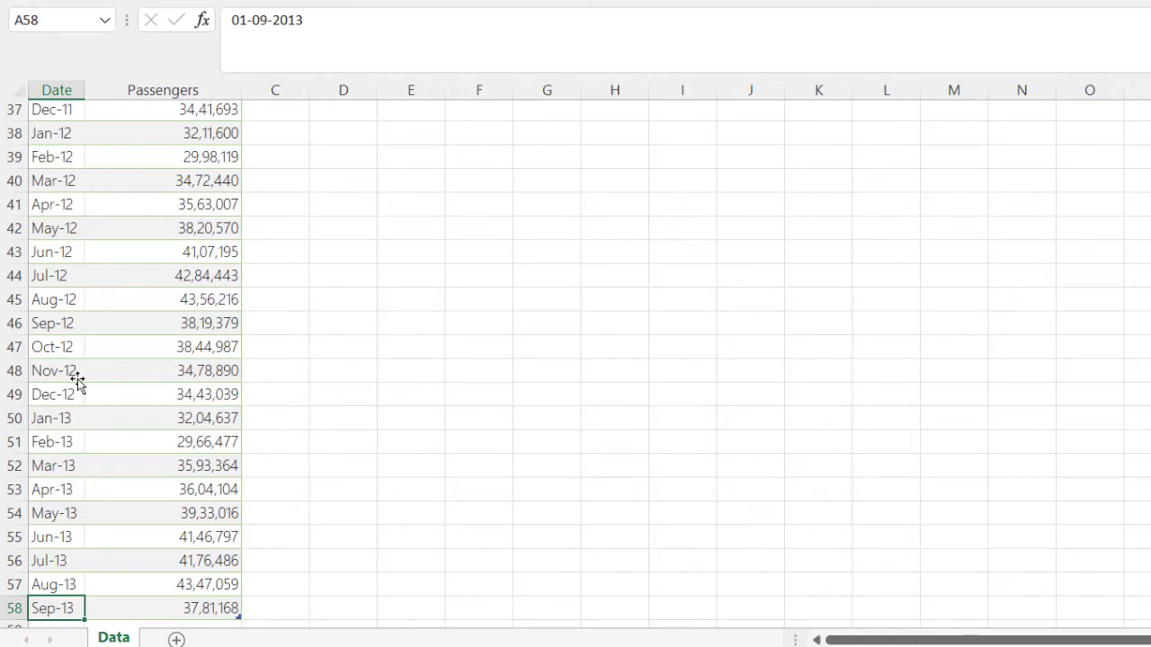
{"action": "key", "text": "ctrl+Up"}
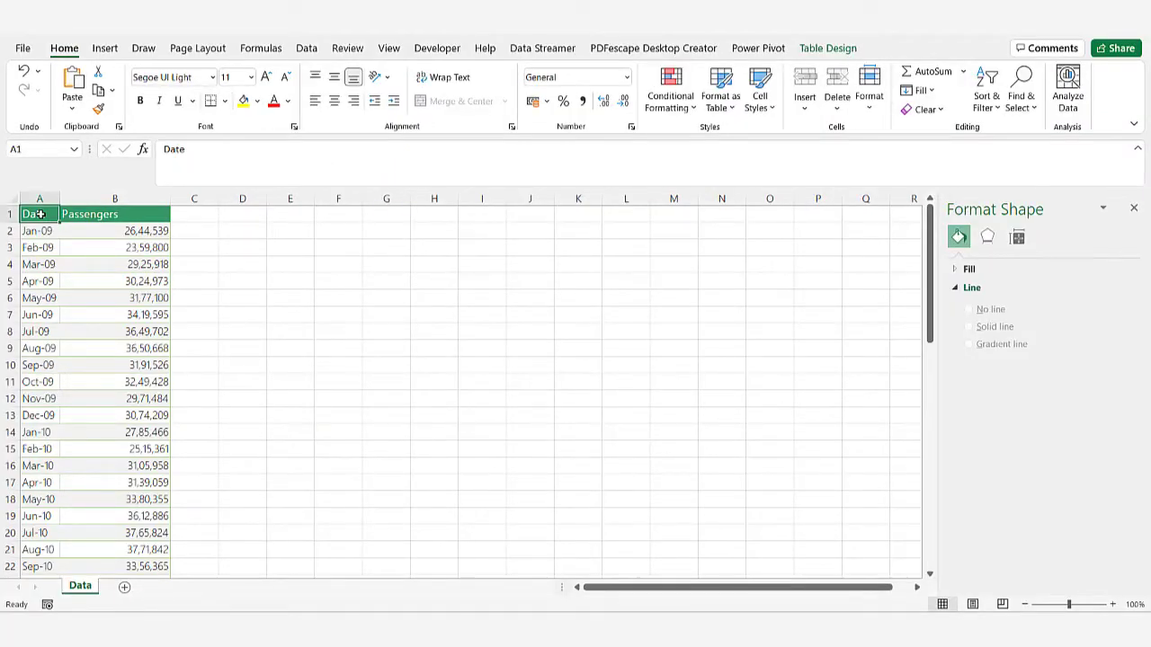
Set up a forecast sheet from the whole passenger table with the forecast end date 31-03-2014.
{"action": "key", "text": "ctrl+a"}
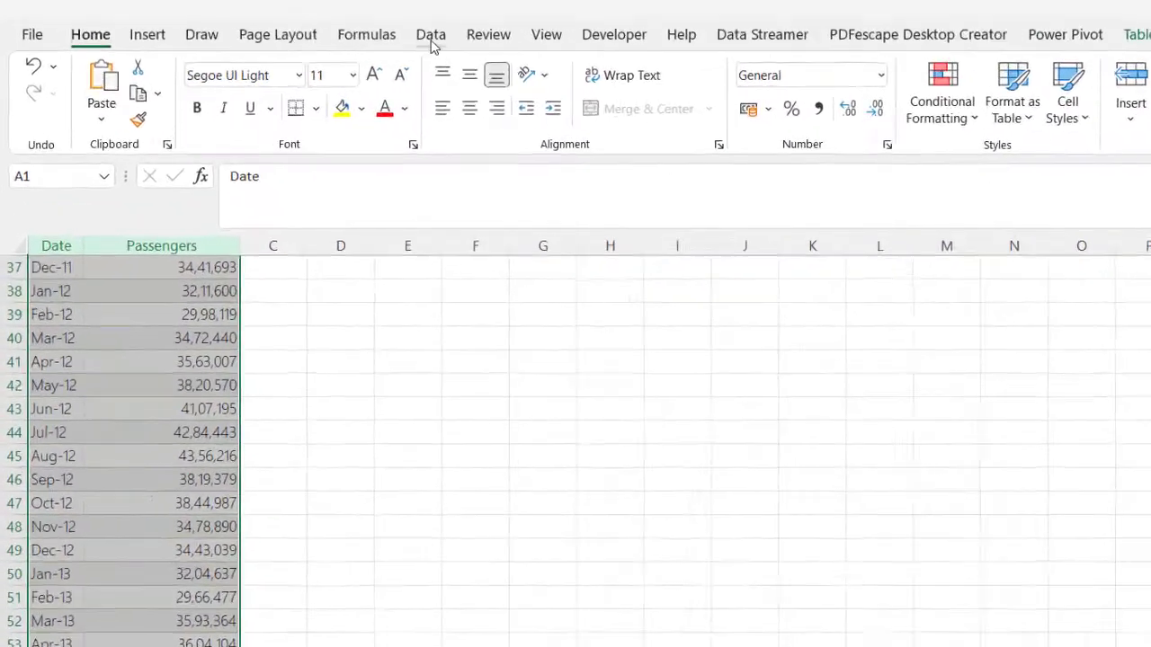
{"action": "left_click", "coordinate": [308, 54]}
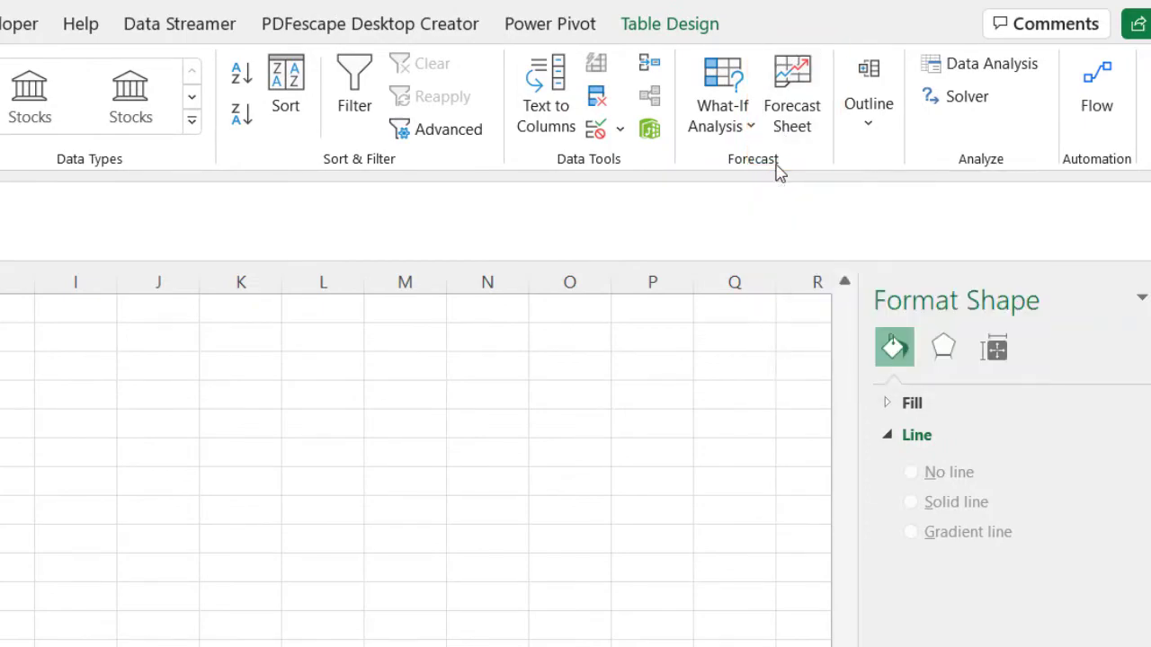
{"action": "left_click", "coordinate": [791, 106]}
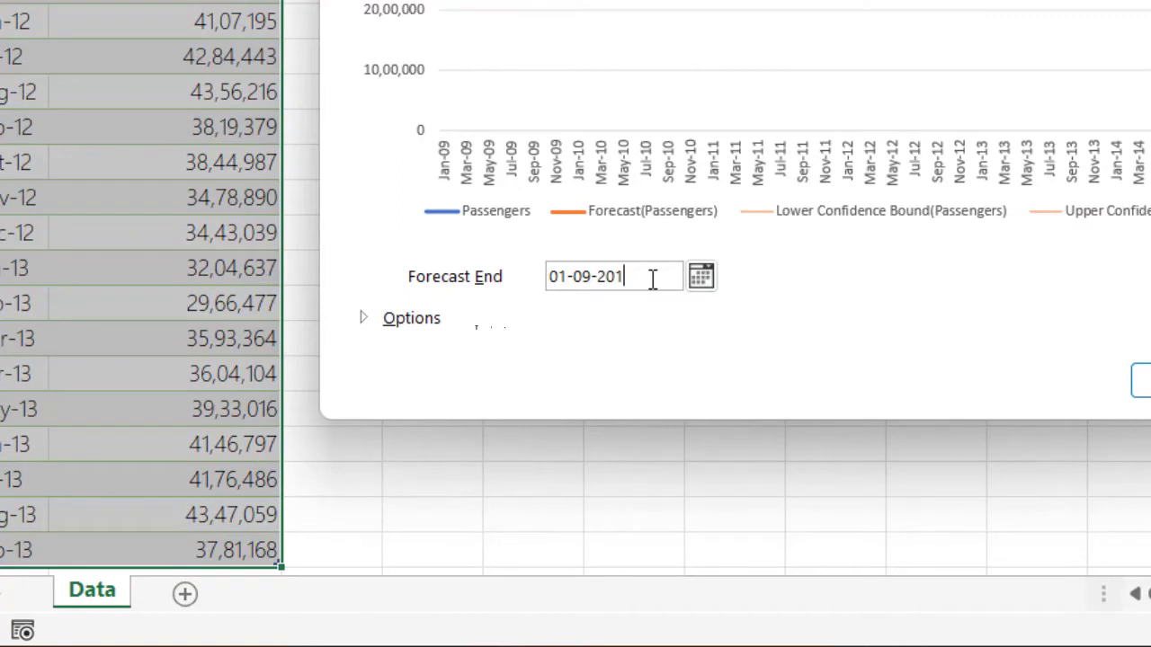
{"action": "type", "text": "4"}
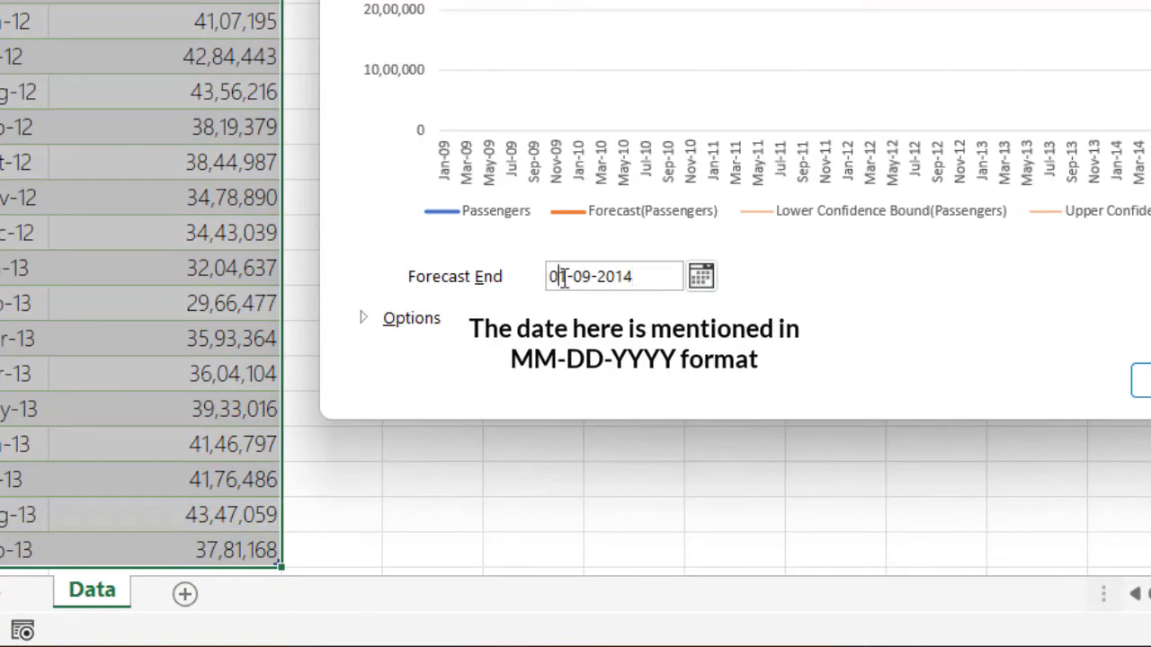
{"action": "left_click_drag", "start_coordinate": [590, 278], "coordinate": [576, 281]}
{"action": "type", "text": "03"}
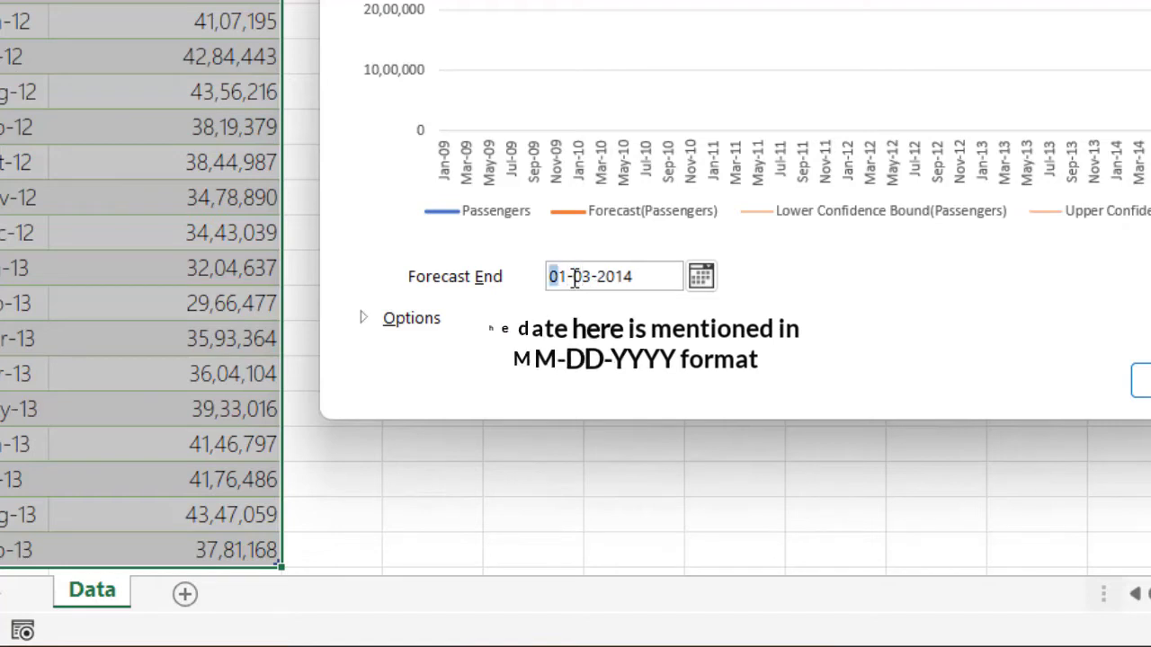
{"action": "key", "text": "BackSpace"}
{"action": "type", "text": "3"}
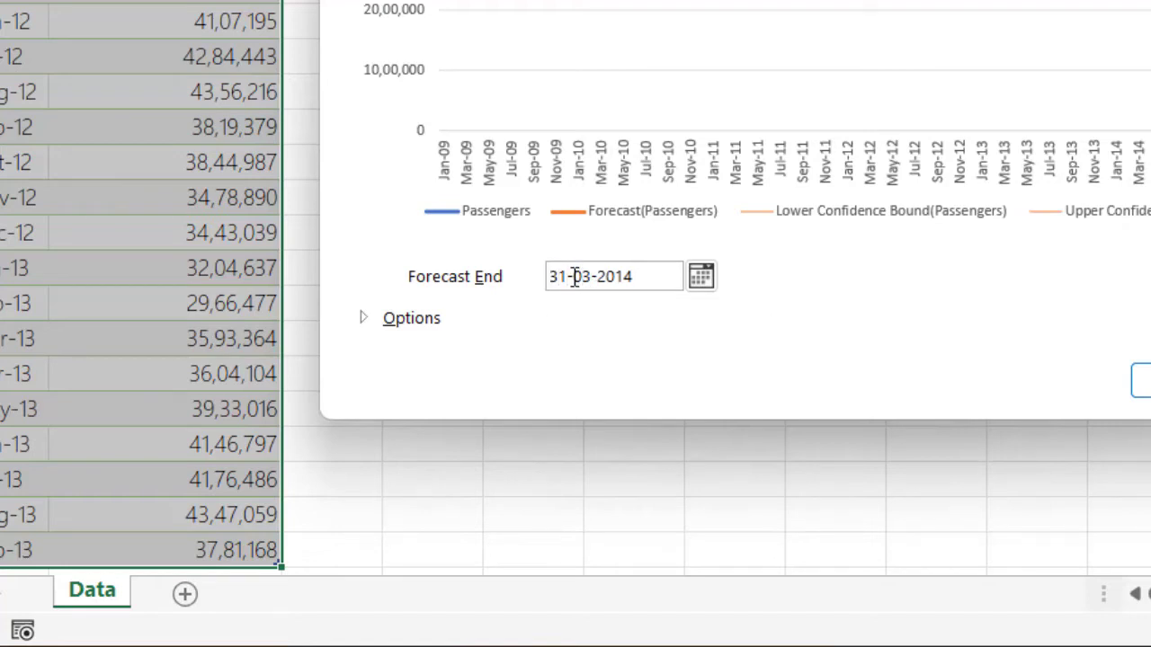
Expand the forecast options and set the forecast start date to 31-07-2013.
{"action": "left_click", "coordinate": [364, 320]}
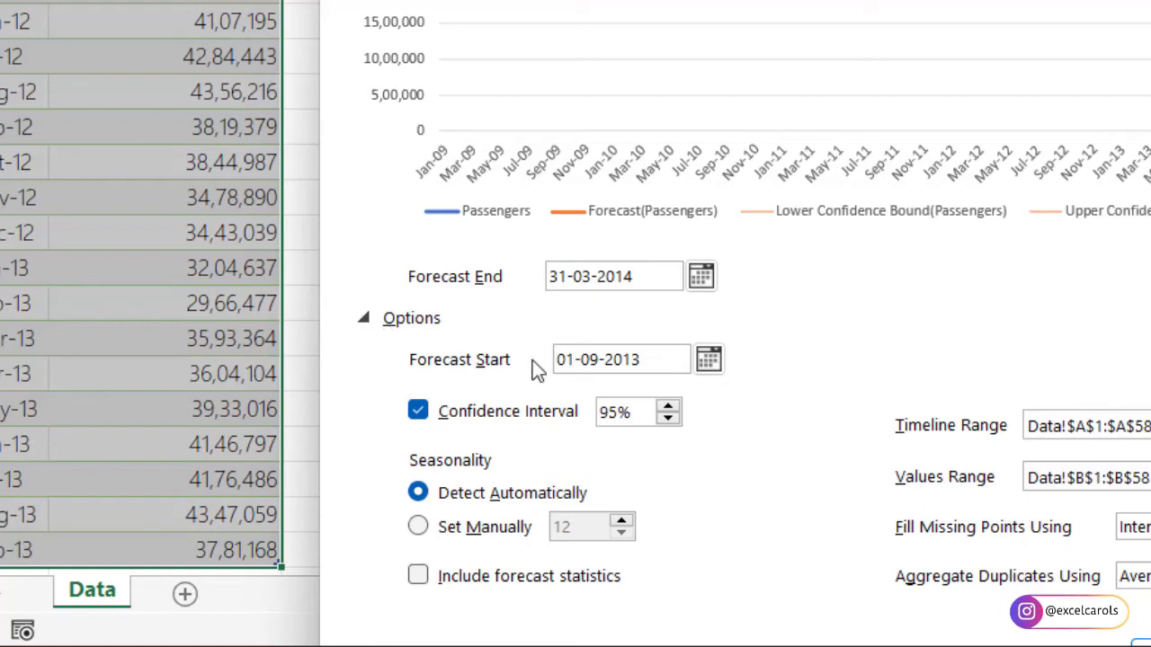
{"action": "left_click", "coordinate": [708, 362]}
{"action": "left_click", "coordinate": [709, 398]}
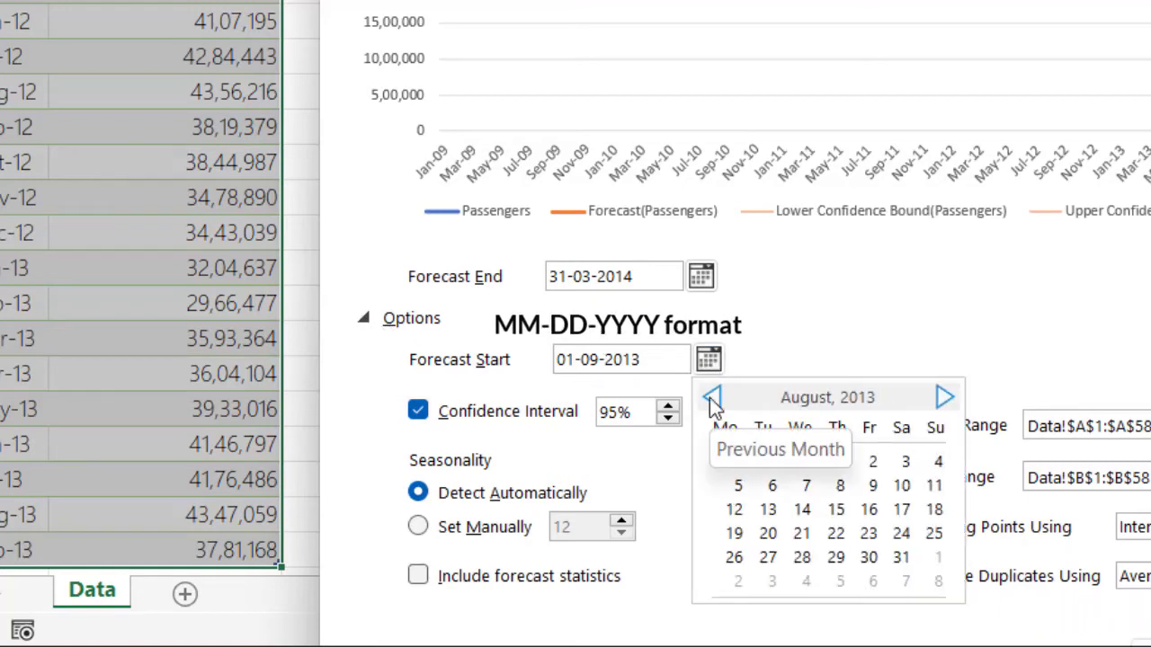
{"action": "left_click", "coordinate": [710, 398]}
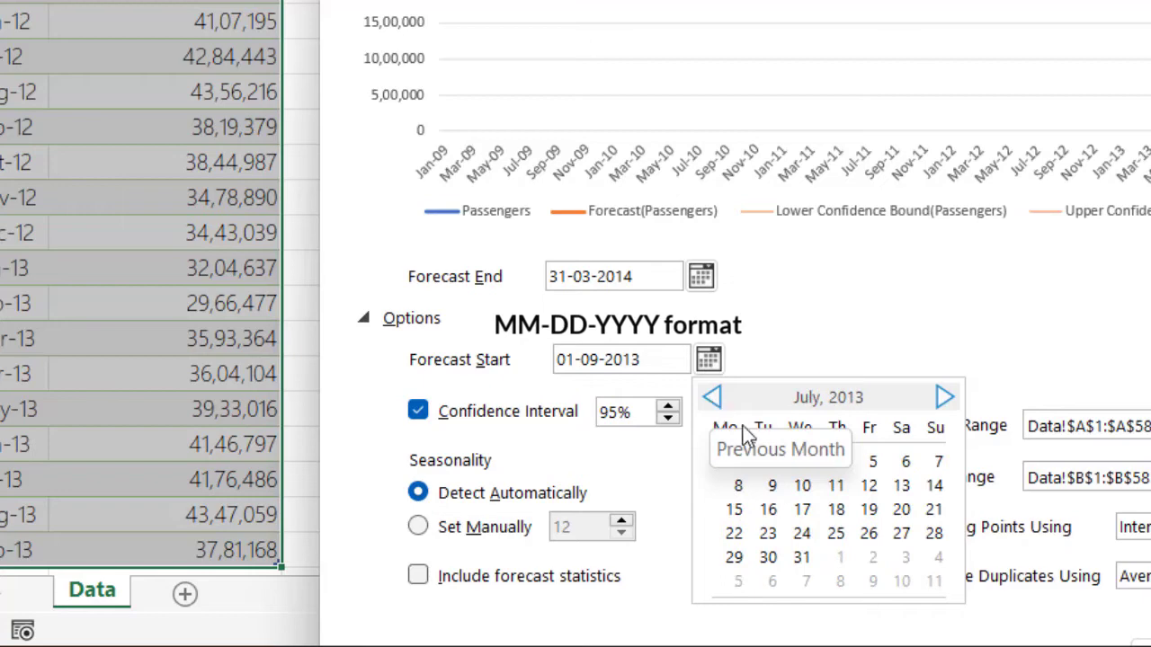
{"action": "left_click", "coordinate": [803, 557]}
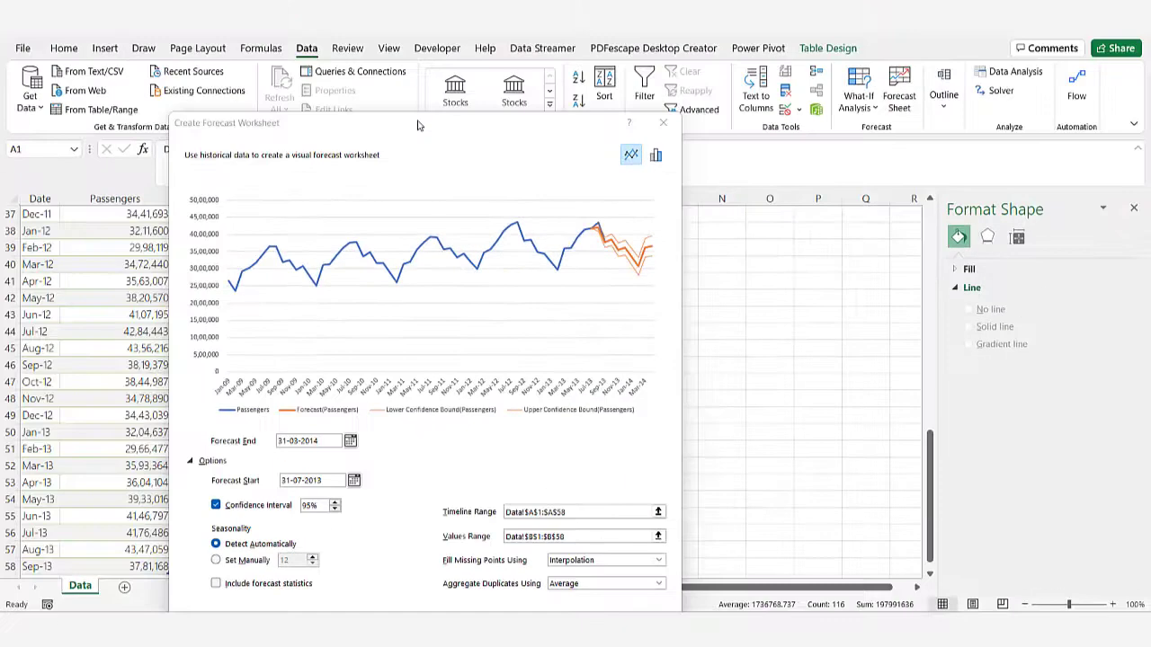
Try manual seasonality, return it to automatic detection, and create the forecast worksheet.
{"action": "left_click_drag", "start_coordinate": [419, 121], "coordinate": [419, 54]}
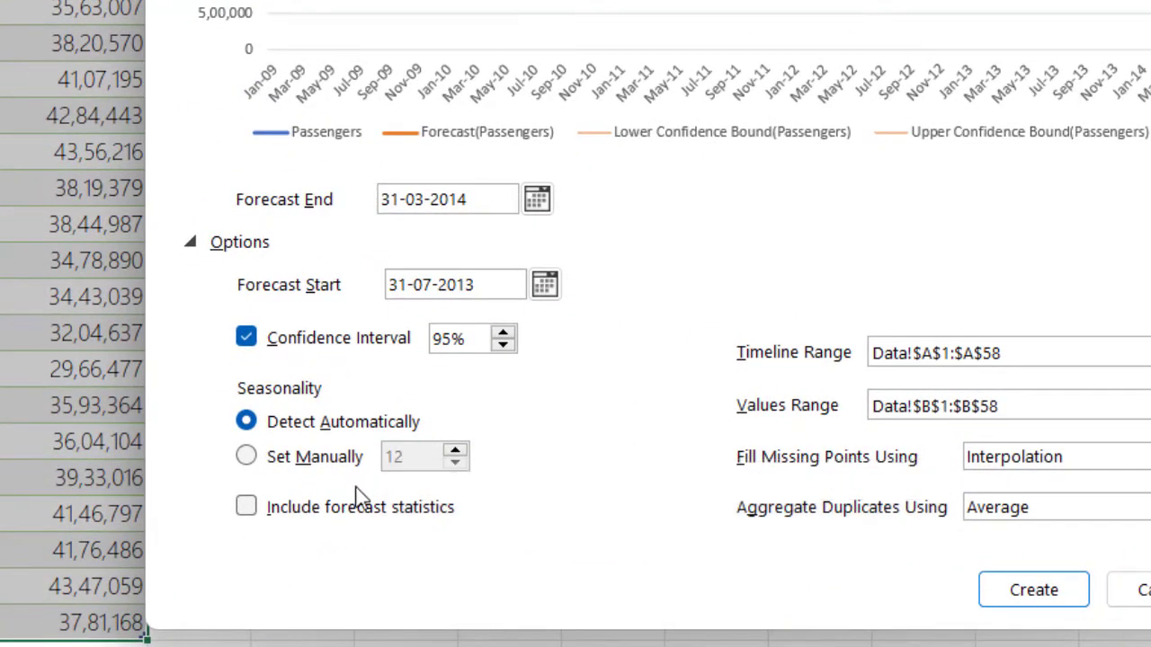
{"action": "left_click", "coordinate": [246, 456]}
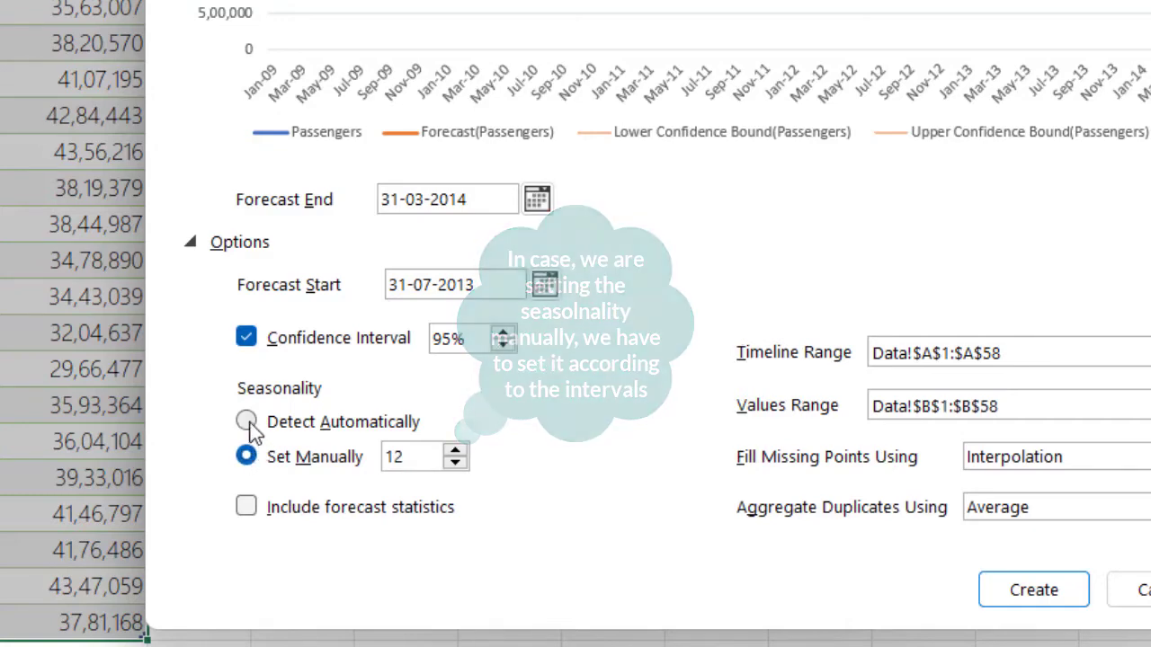
{"action": "left_click", "coordinate": [250, 425]}
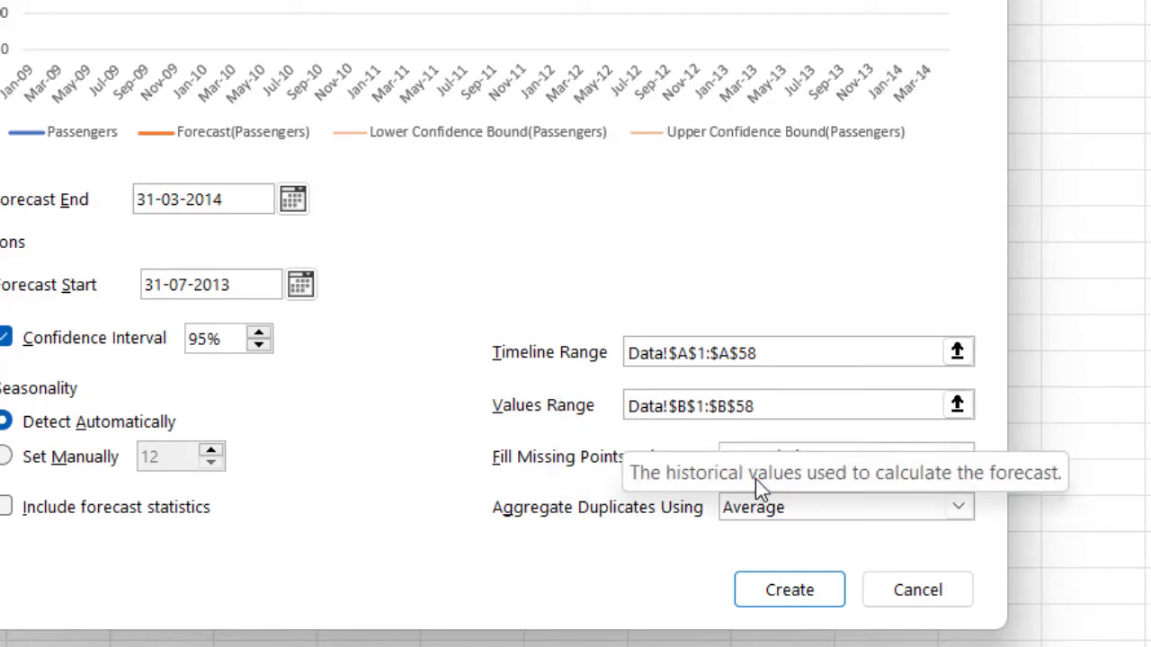
{"action": "left_click", "coordinate": [789, 591]}
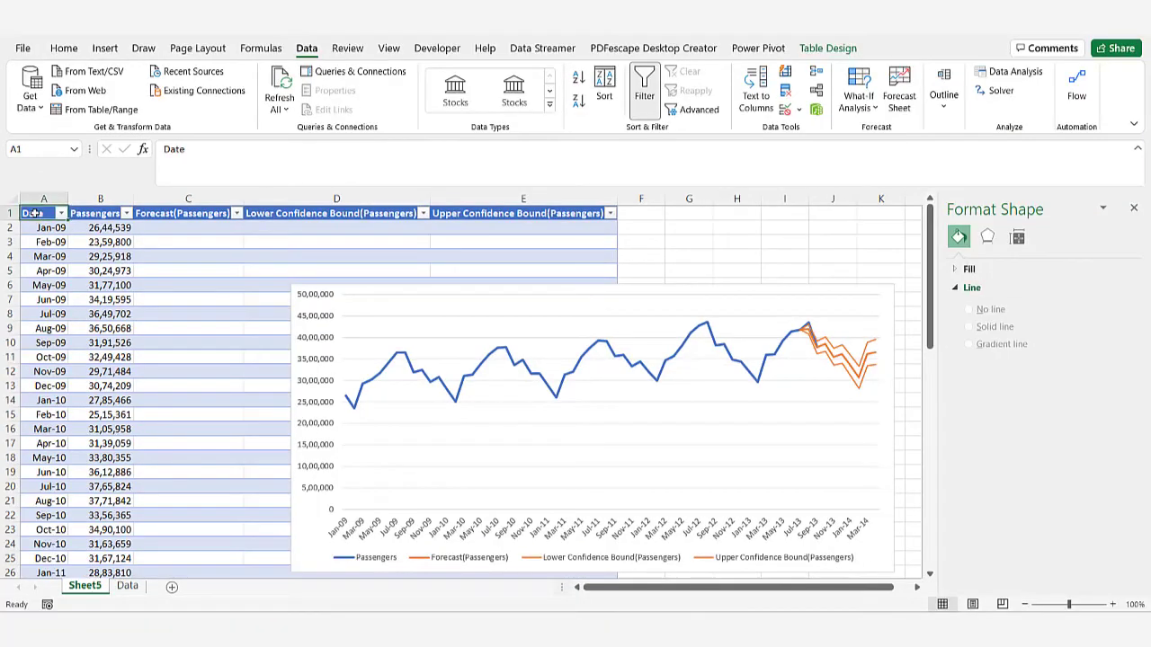
Review the new forecast table through its last rows and inspect the Passengers series in the forecast chart.
{"action": "scroll", "coordinate": [104, 293], "scroll_direction": "down", "scroll_amount": 4}
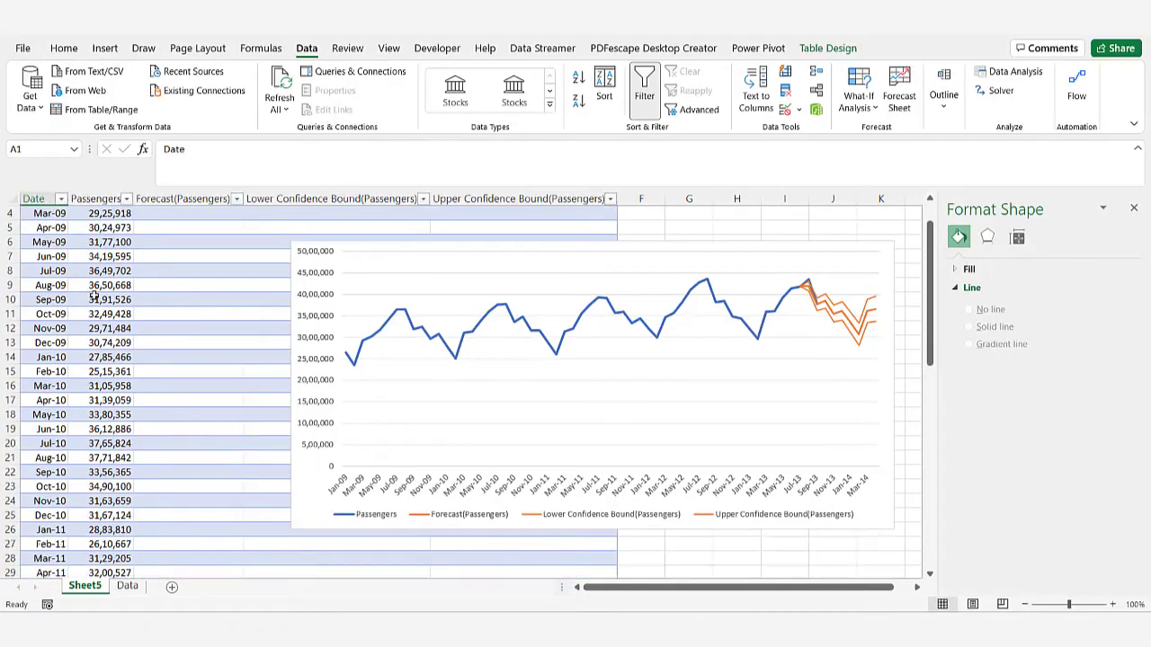
{"action": "scroll", "coordinate": [93, 297], "scroll_direction": "down", "scroll_amount": 10}
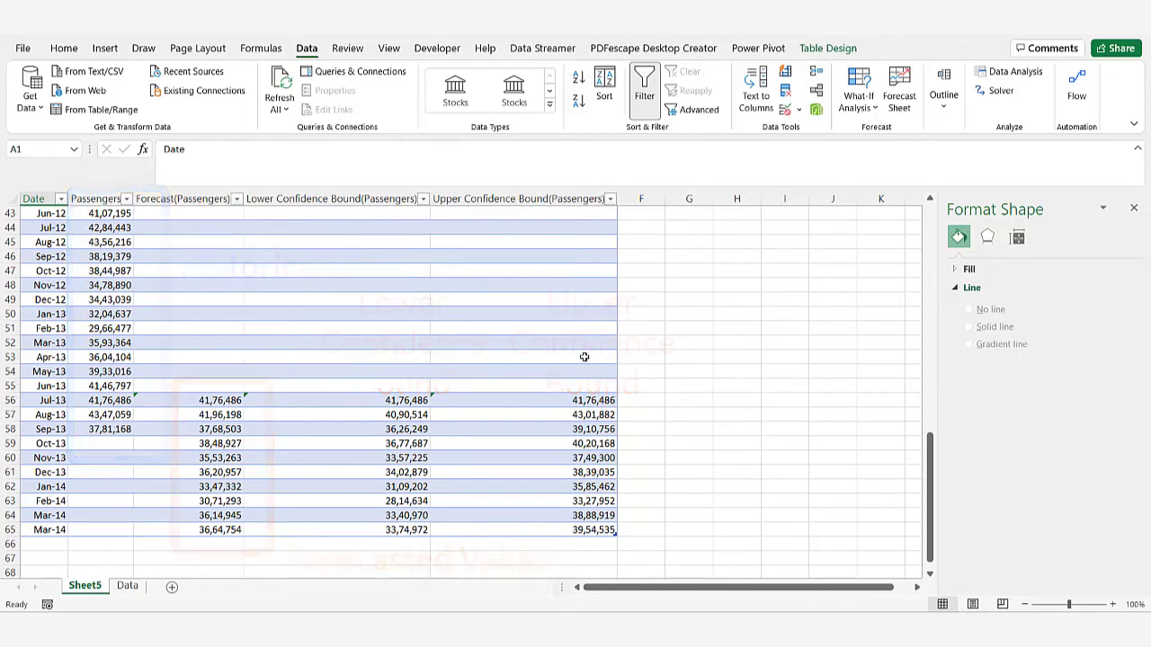
{"action": "scroll", "coordinate": [586, 359], "scroll_direction": "up", "scroll_amount": 14}
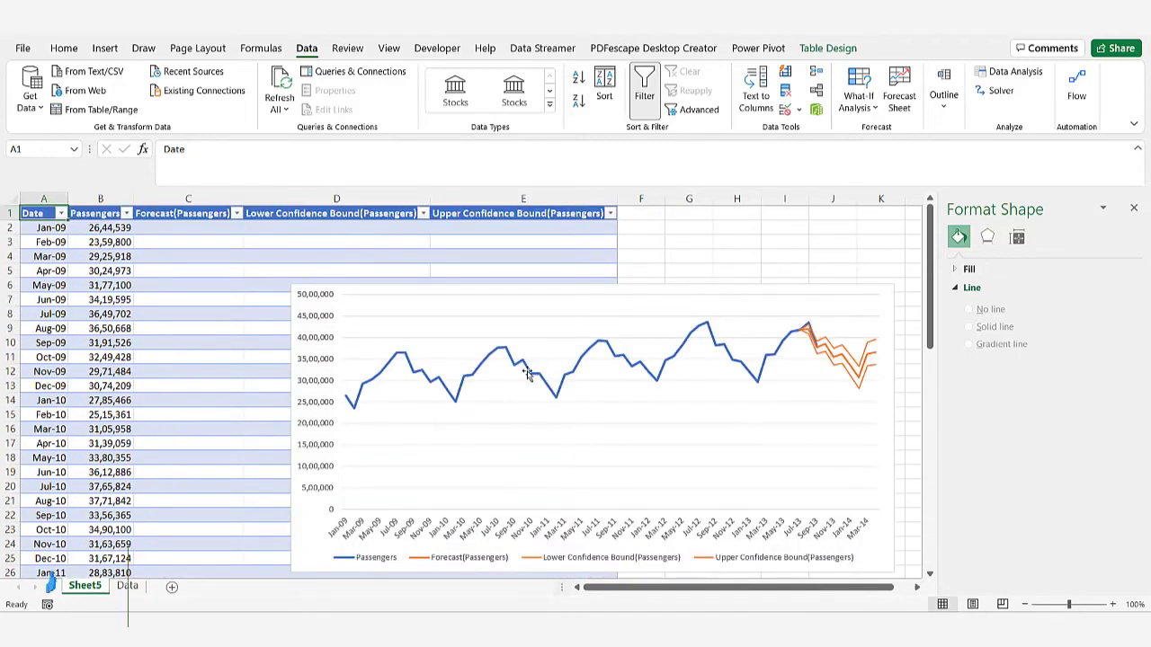
{"action": "left_click", "coordinate": [529, 374]}
{"action": "left_click", "coordinate": [529, 374]}
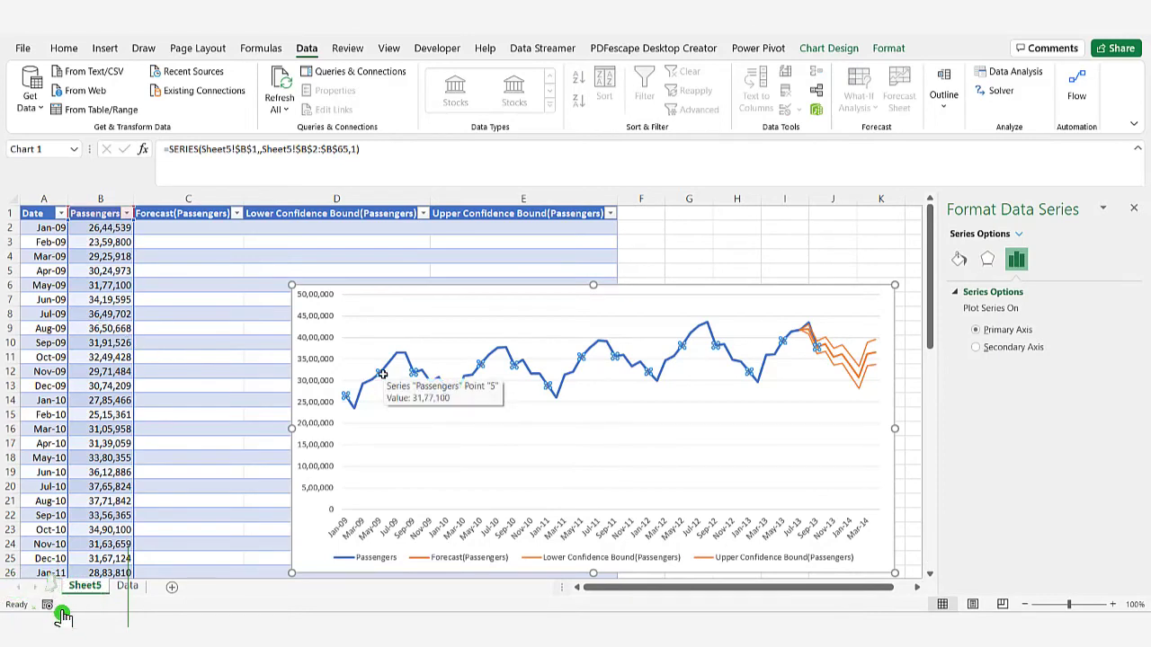
{"action": "left_click", "coordinate": [257, 372]}
Examine the Aug-13 forecast, the Passengers cells from Oct-13 to Feb-14, and the Oct-13 lower and upper confidence bounds.
{"action": "scroll", "coordinate": [177, 414], "scroll_direction": "down", "scroll_amount": 14}
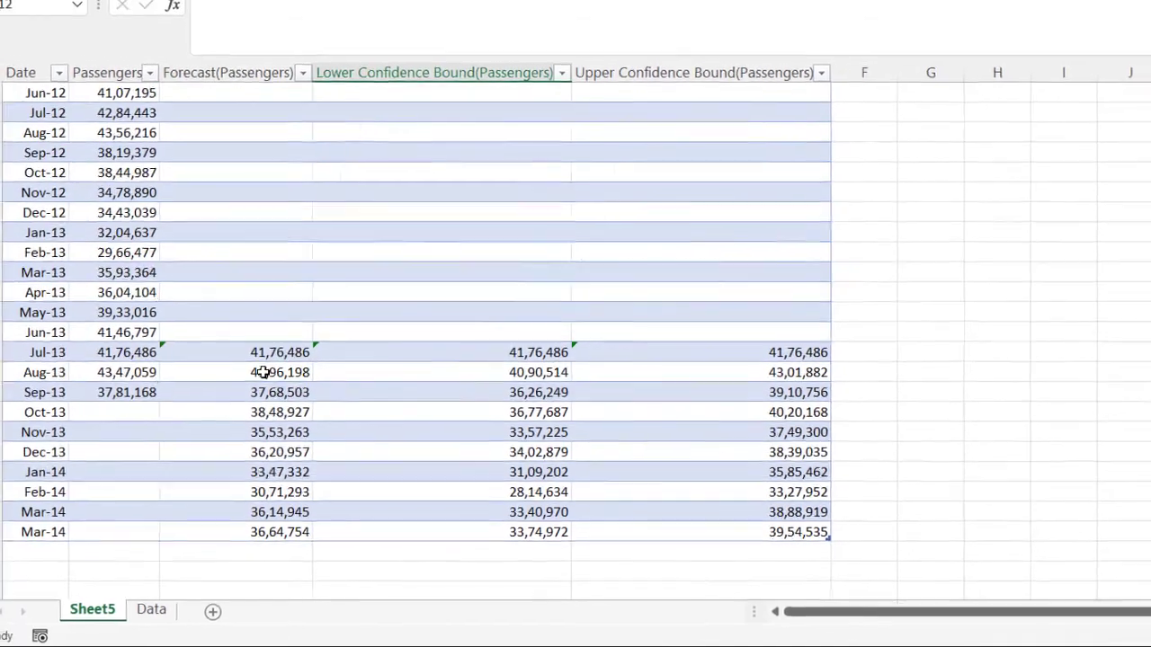
{"action": "left_click", "coordinate": [258, 367]}
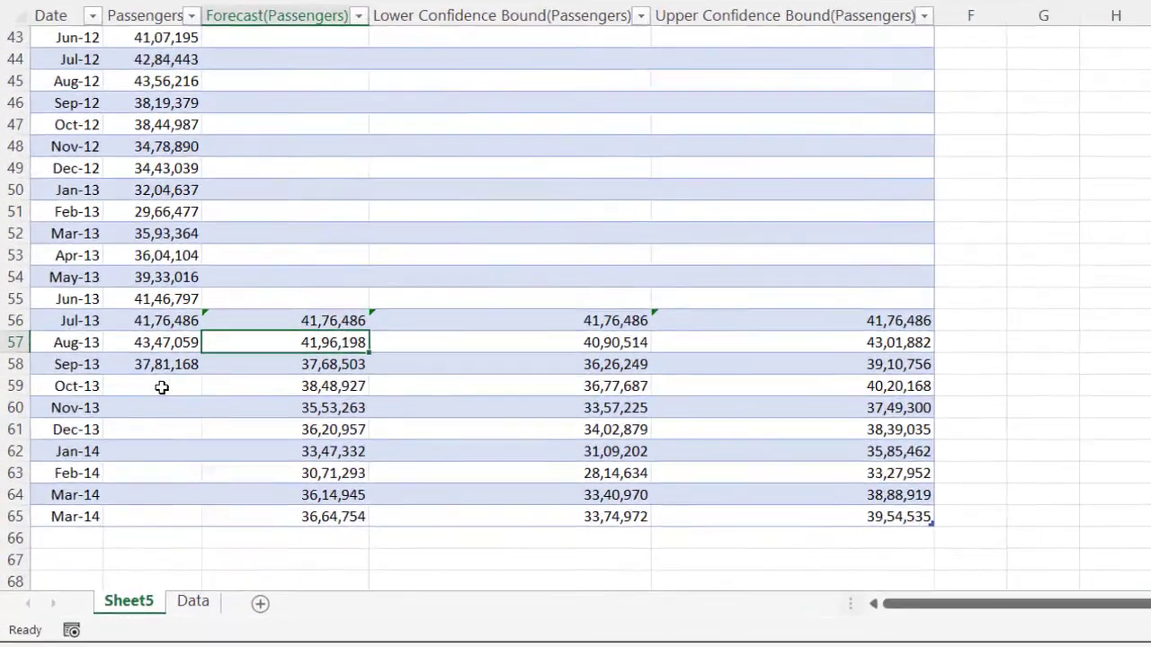
{"action": "left_click", "coordinate": [110, 437]}
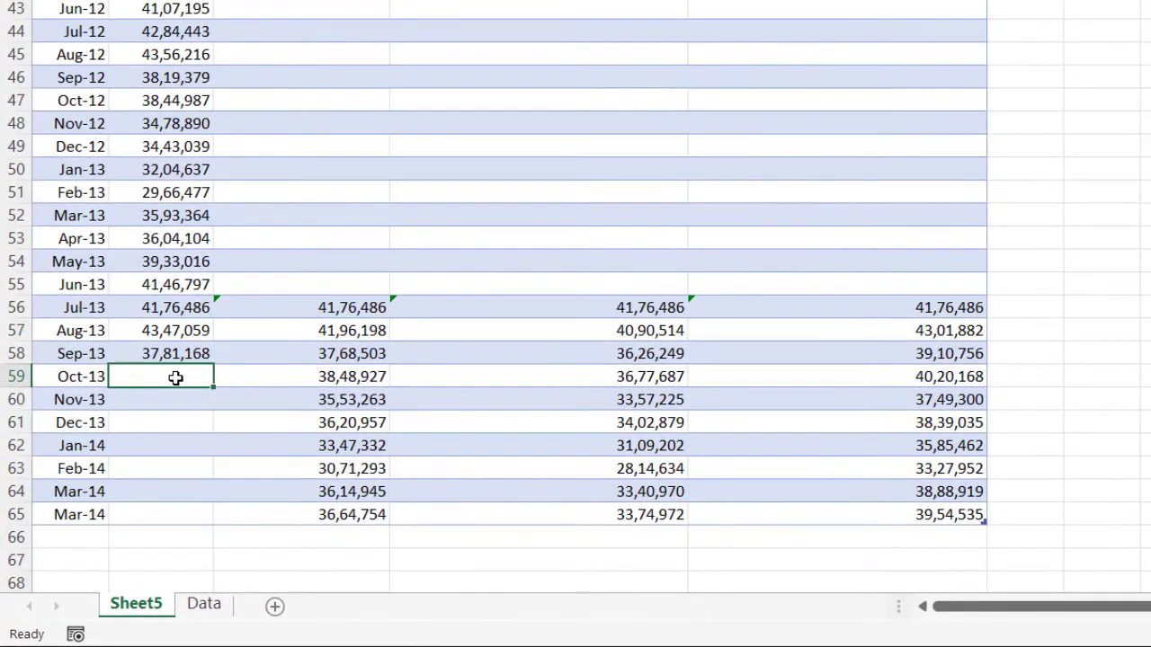
{"action": "left_click_drag", "start_coordinate": [176, 377], "coordinate": [178, 461]}
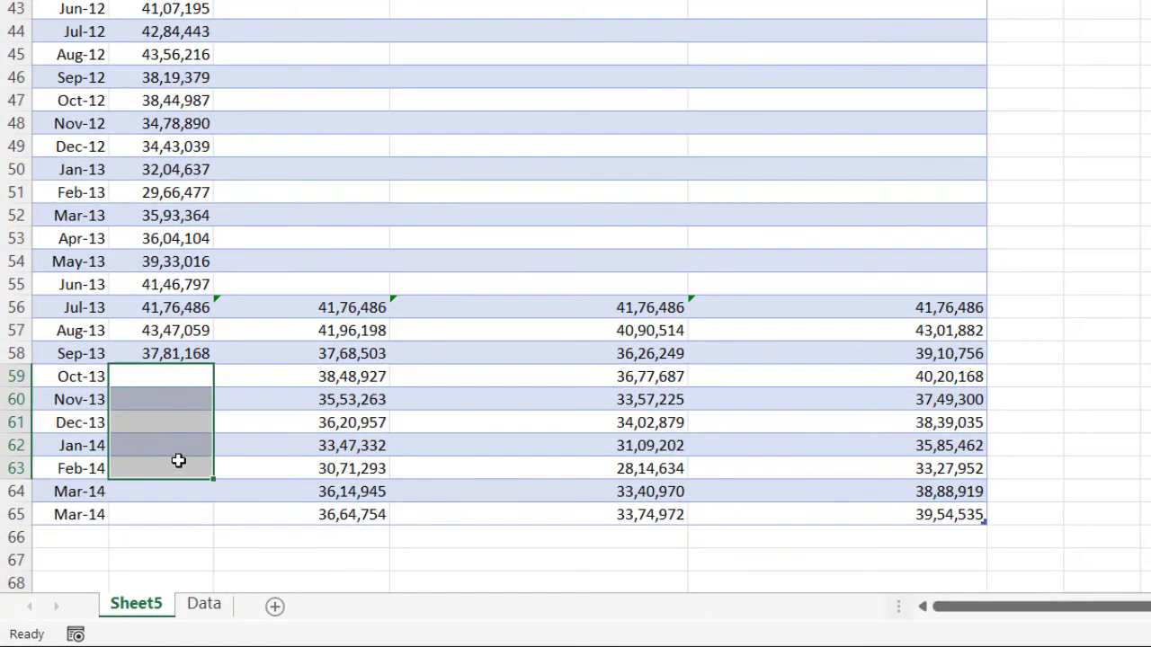
{"action": "left_click", "coordinate": [614, 377]}
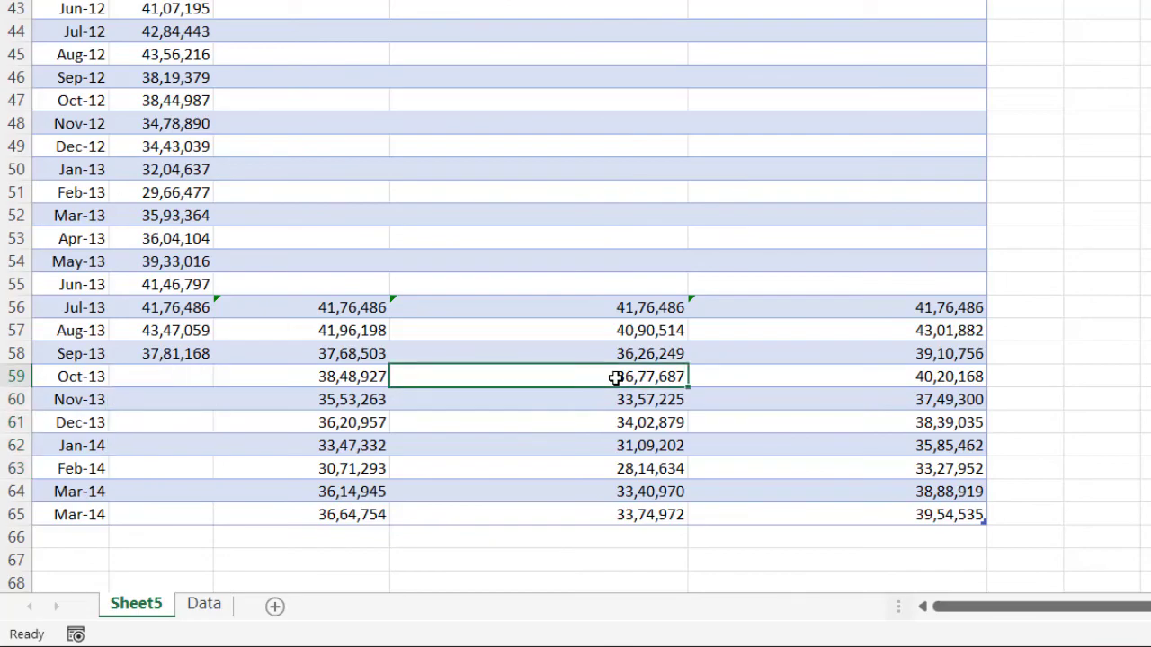
{"action": "left_click", "coordinate": [836, 377]}
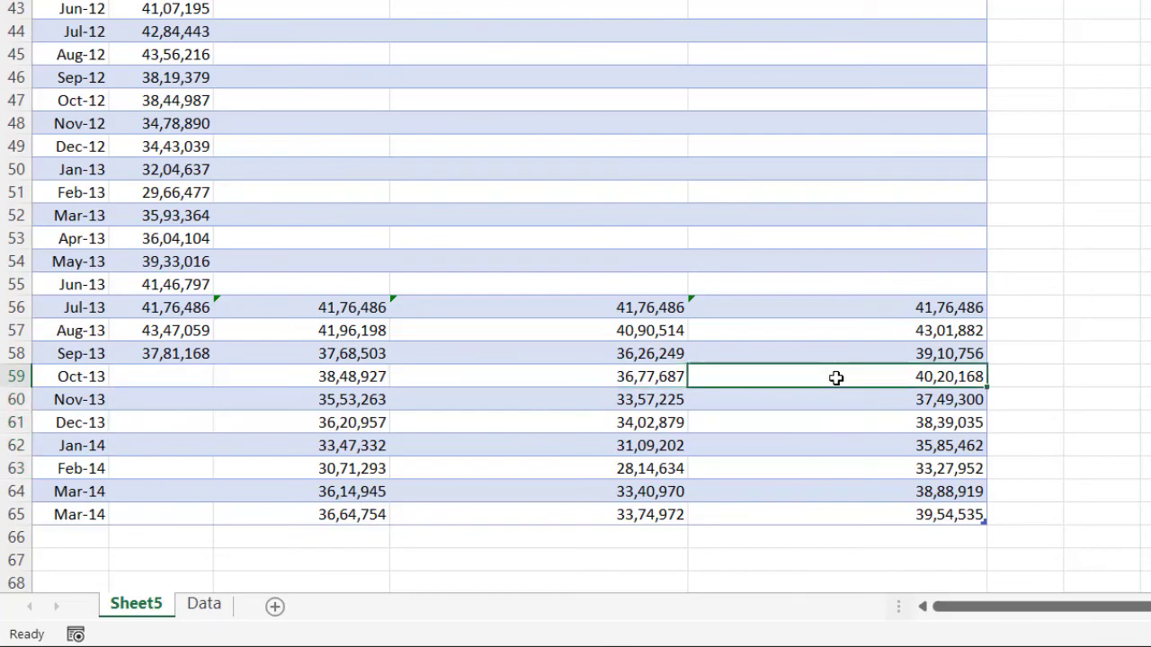